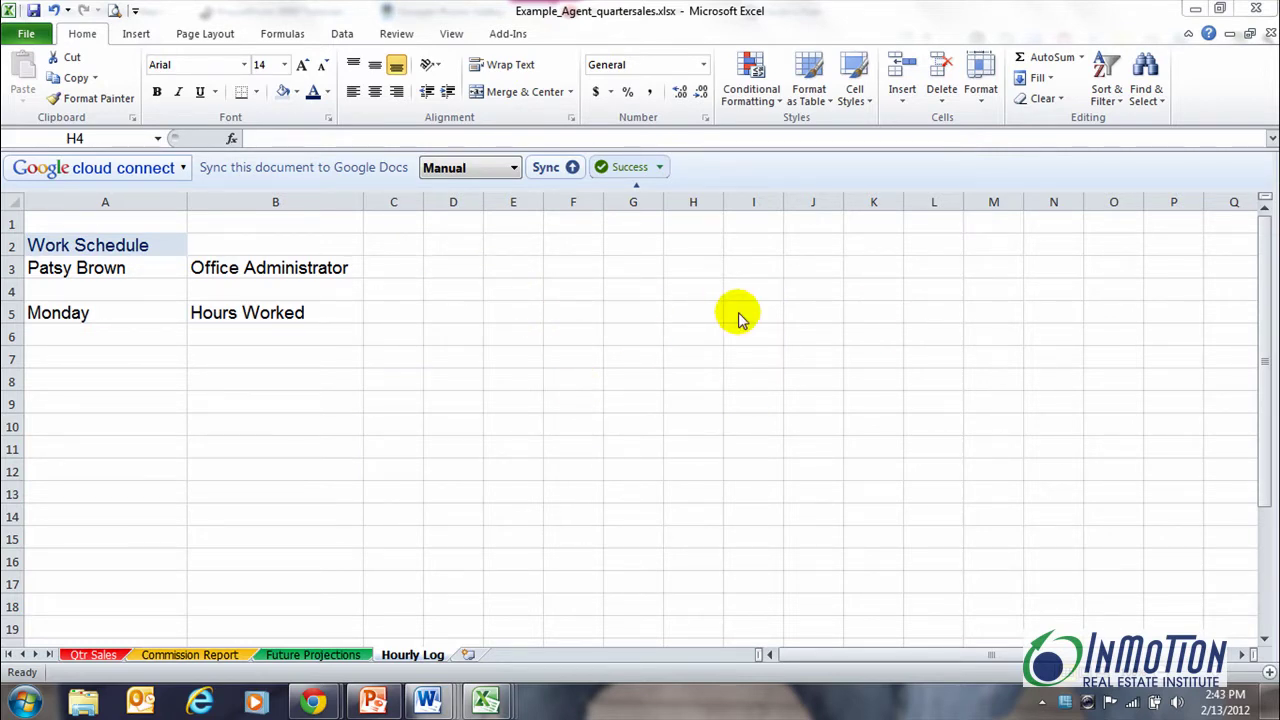
# - Enter 10 in H4 and copy it down through H13 on the Hourly Log sheet
pyautogui.hotkey('shift', 'Down')
pyautogui.hotkey('shift', 'Down')
pyautogui.hotkey('shift', 'Down')
pyautogui.hotkey('shift', 'Down')
pyautogui.hotkey('shift', 'Down')
pyautogui.hotkey('shift', 'Down')
pyautogui.hotkey('shift', 'Down')
pyautogui.hotkey('shift', 'Down')
pyautogui.hotkey('shift', 'Down')
pyautogui.hotkey('shift', 'Down')
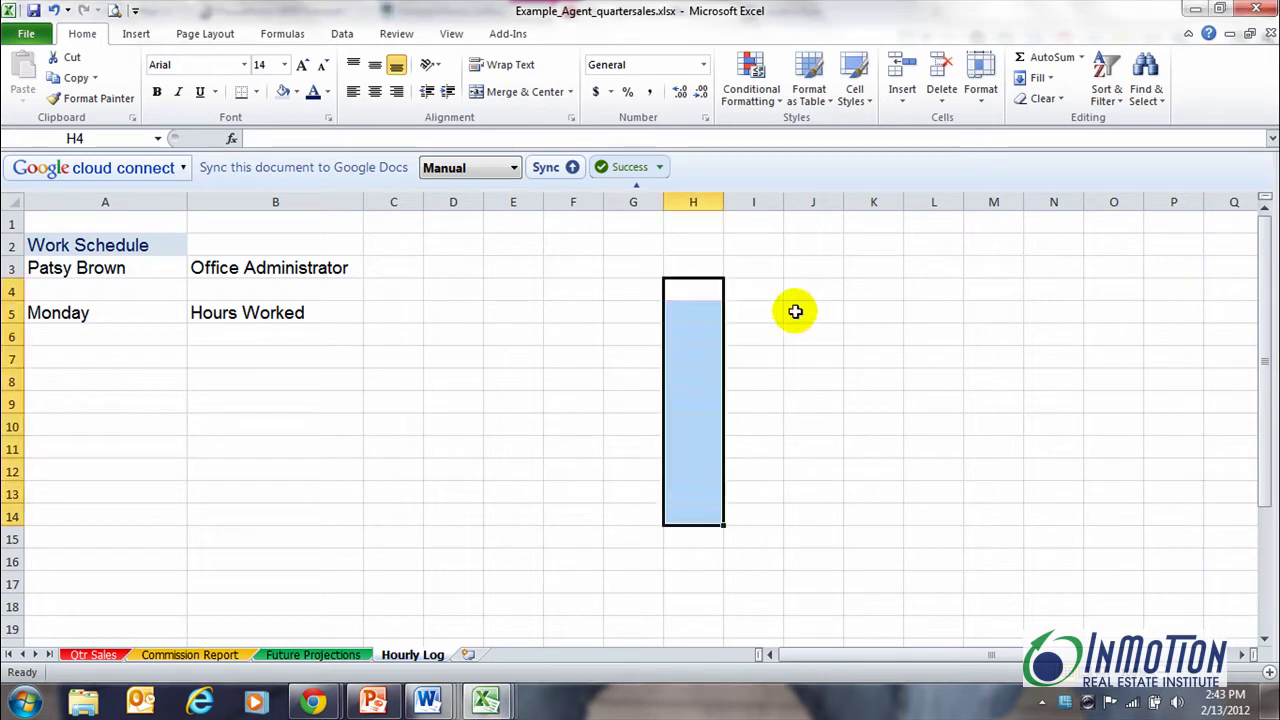
pyautogui.click(712, 292)
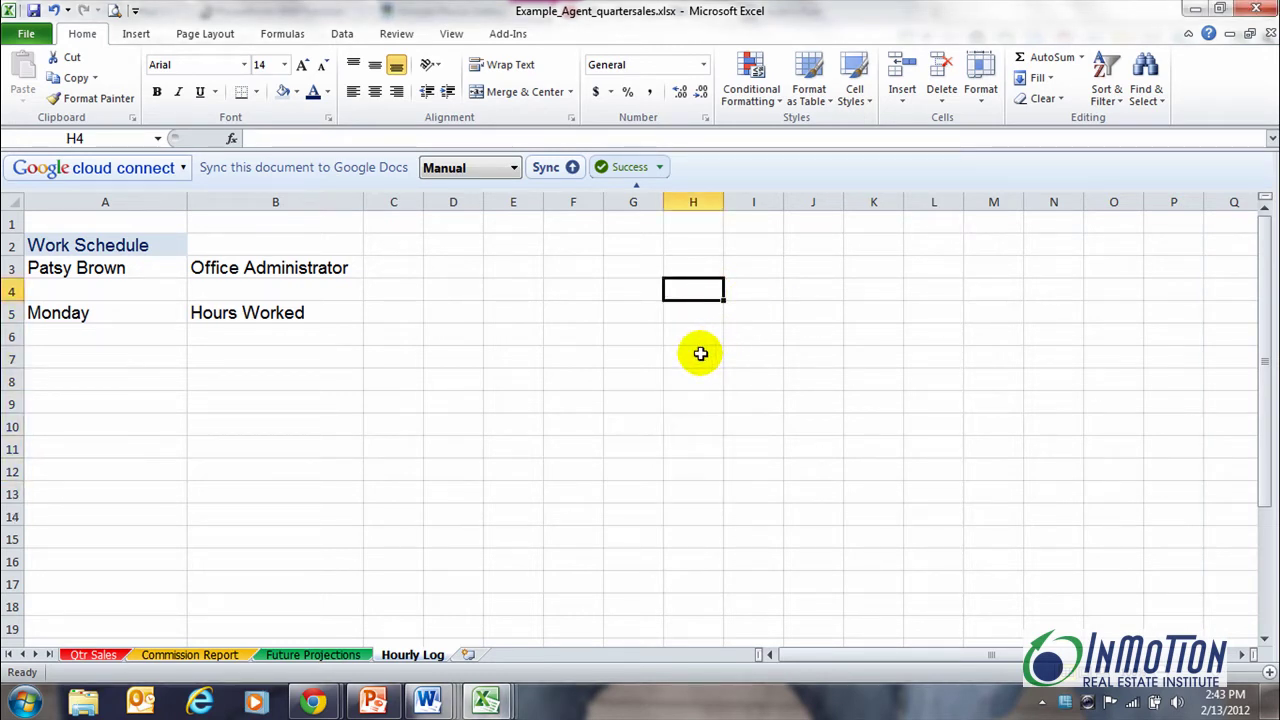
pyautogui.write('10')
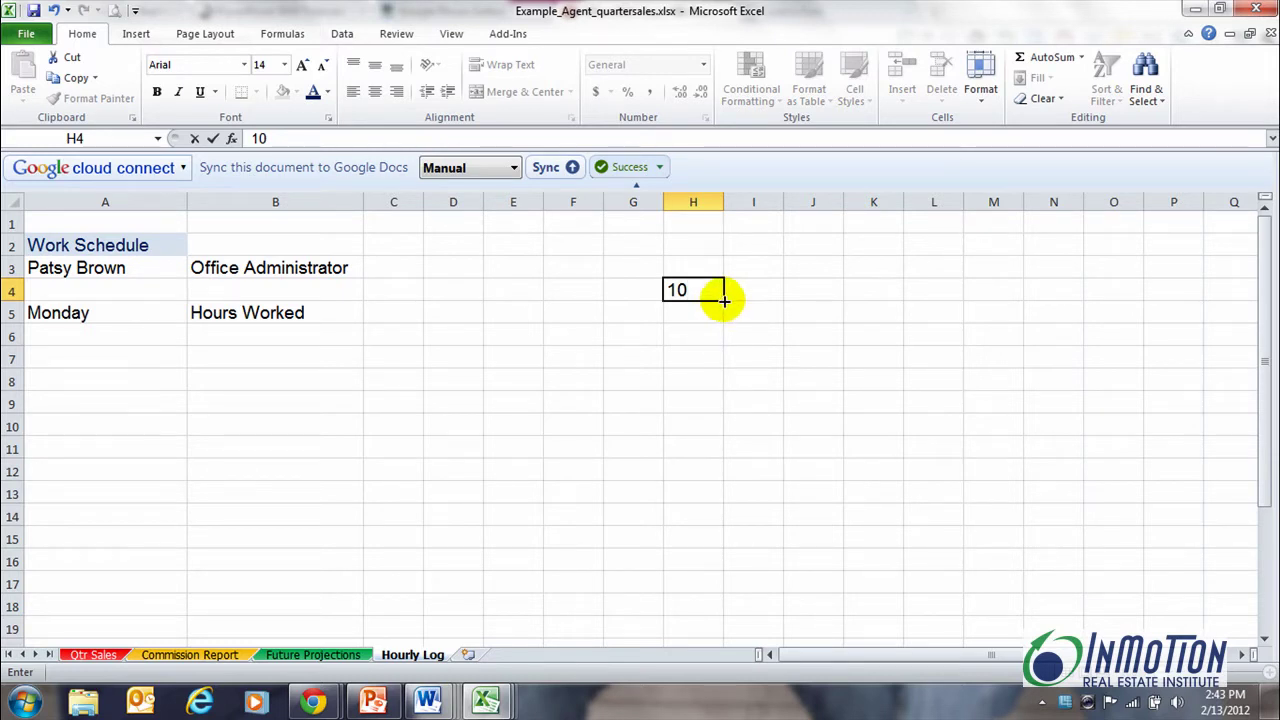
pyautogui.moveTo(724, 300); pyautogui.dragTo(724, 500)
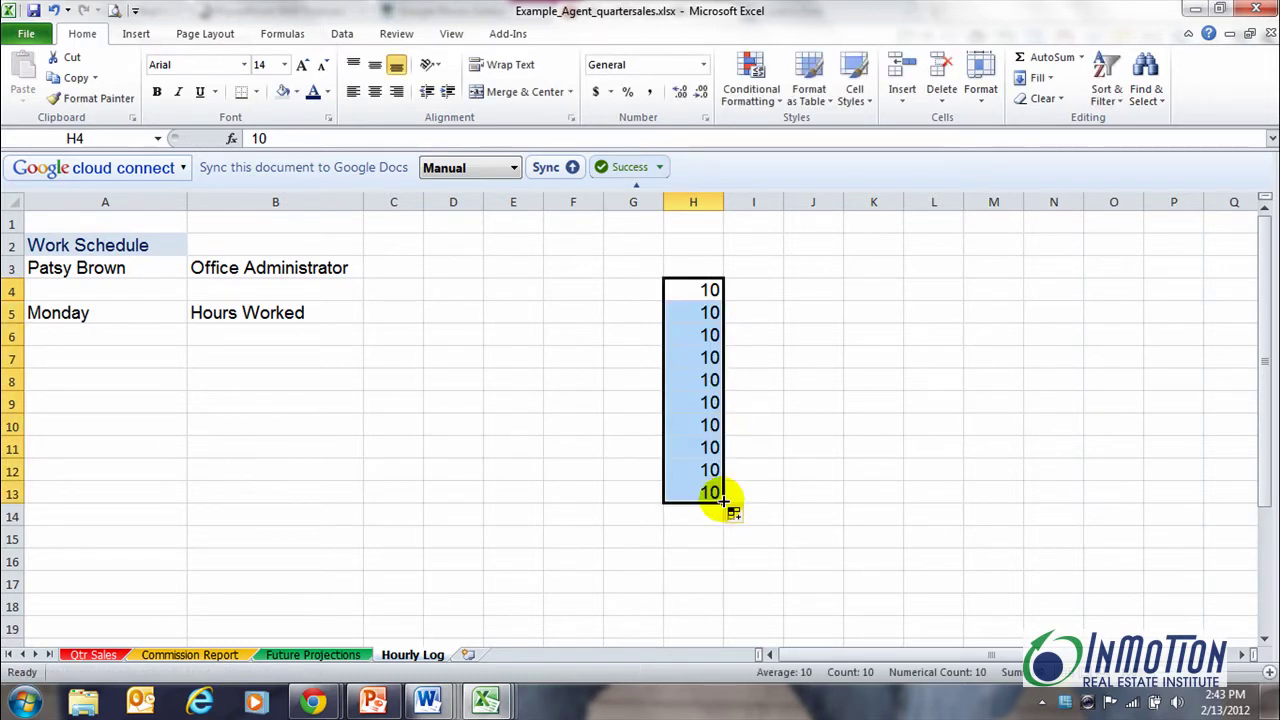
pyautogui.click(628, 480)
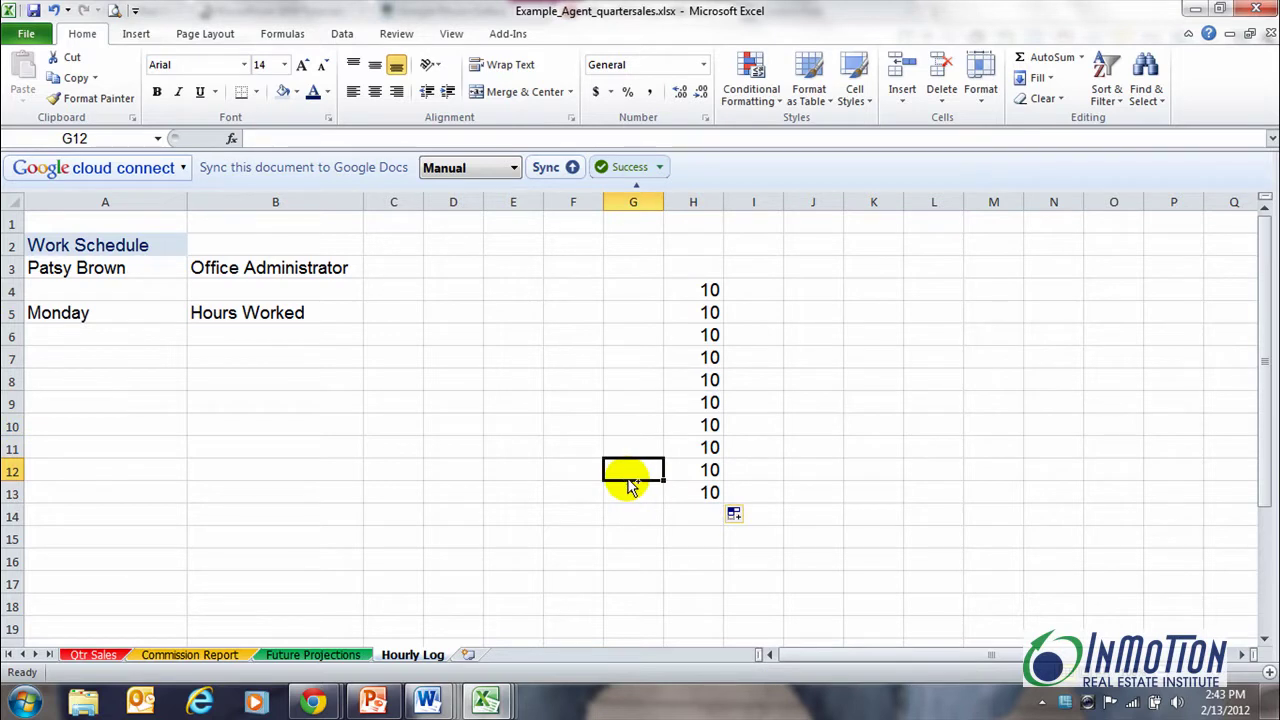
# - Undo the copied 10s and enter 20 in H5
pyautogui.hotkey('ctrl', 'z')
pyautogui.click(704, 309)
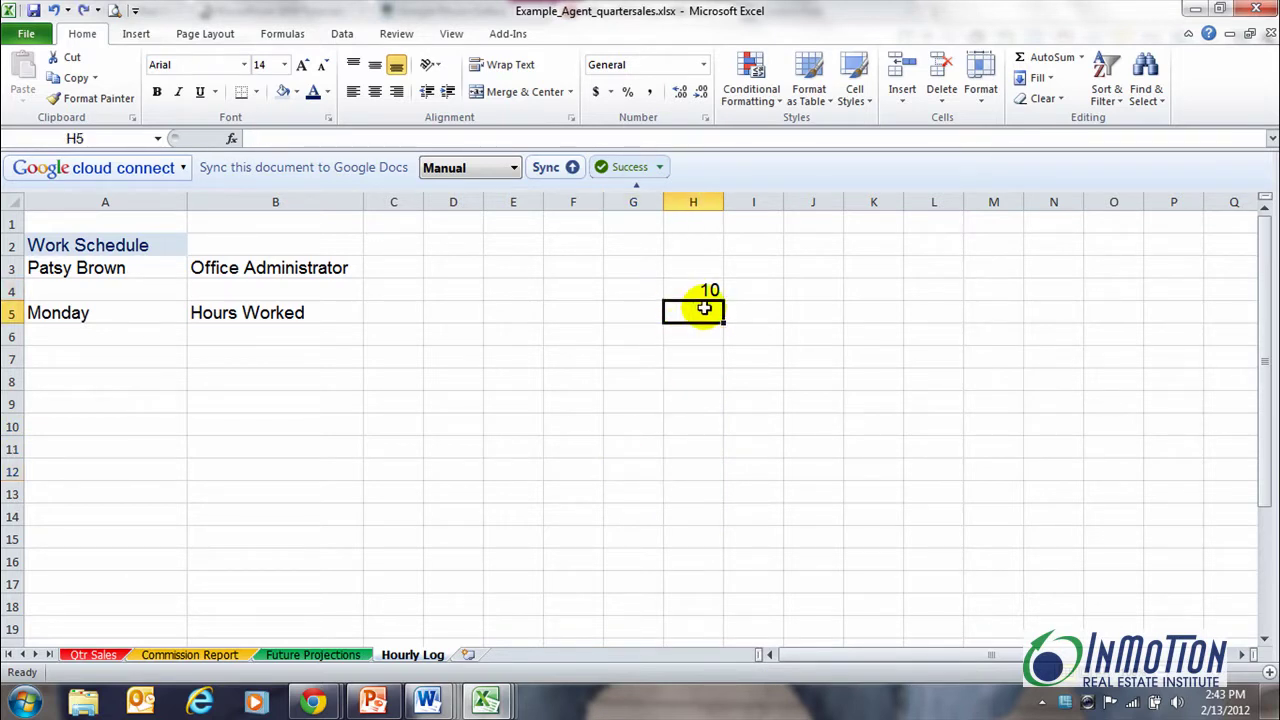
pyautogui.write('20')
pyautogui.press('Return')
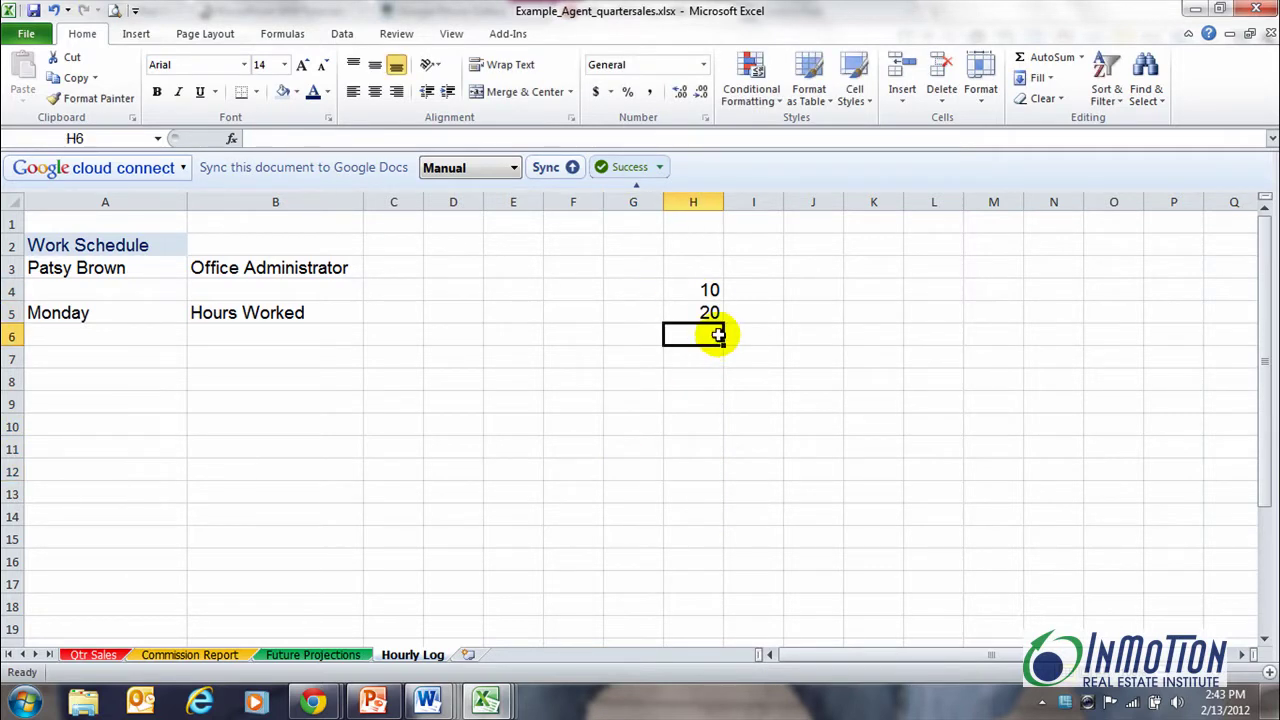
# - Extend the 10, 20 series from H4:H5 down to H18, then undo it
pyautogui.moveTo(704, 289); pyautogui.dragTo(707, 311)
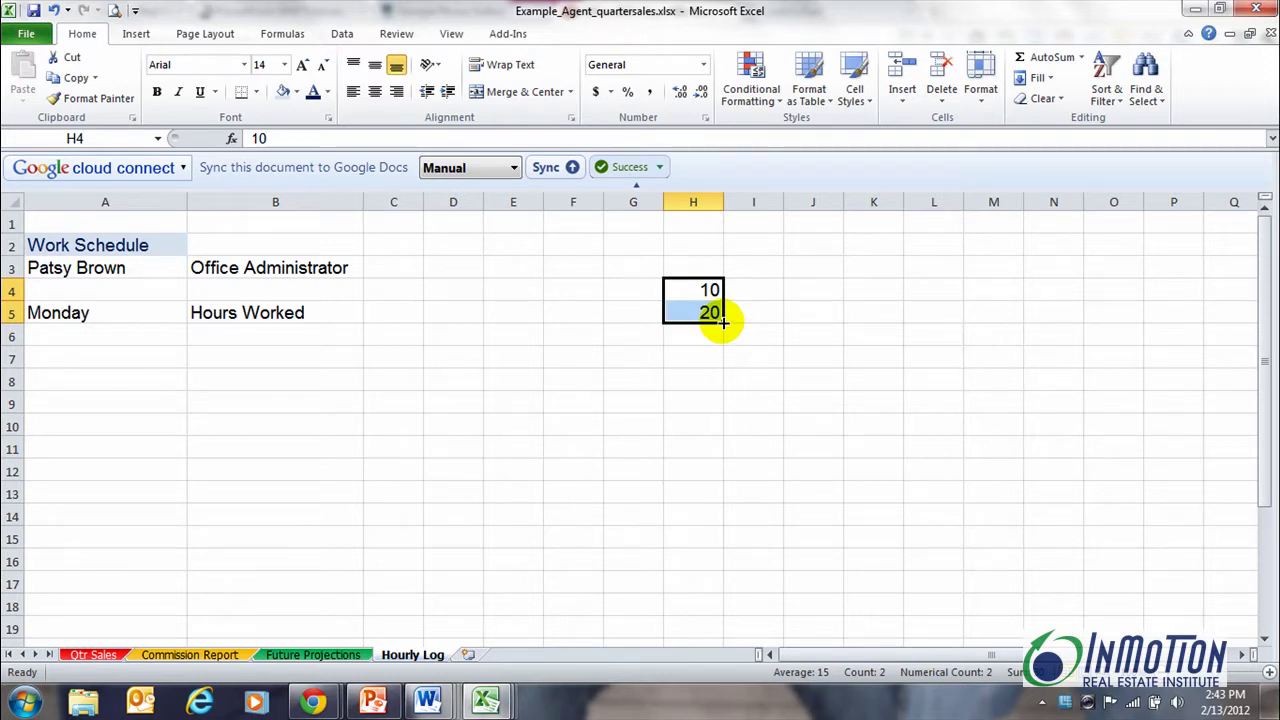
pyautogui.moveTo(722, 320); pyautogui.dragTo(700, 606)
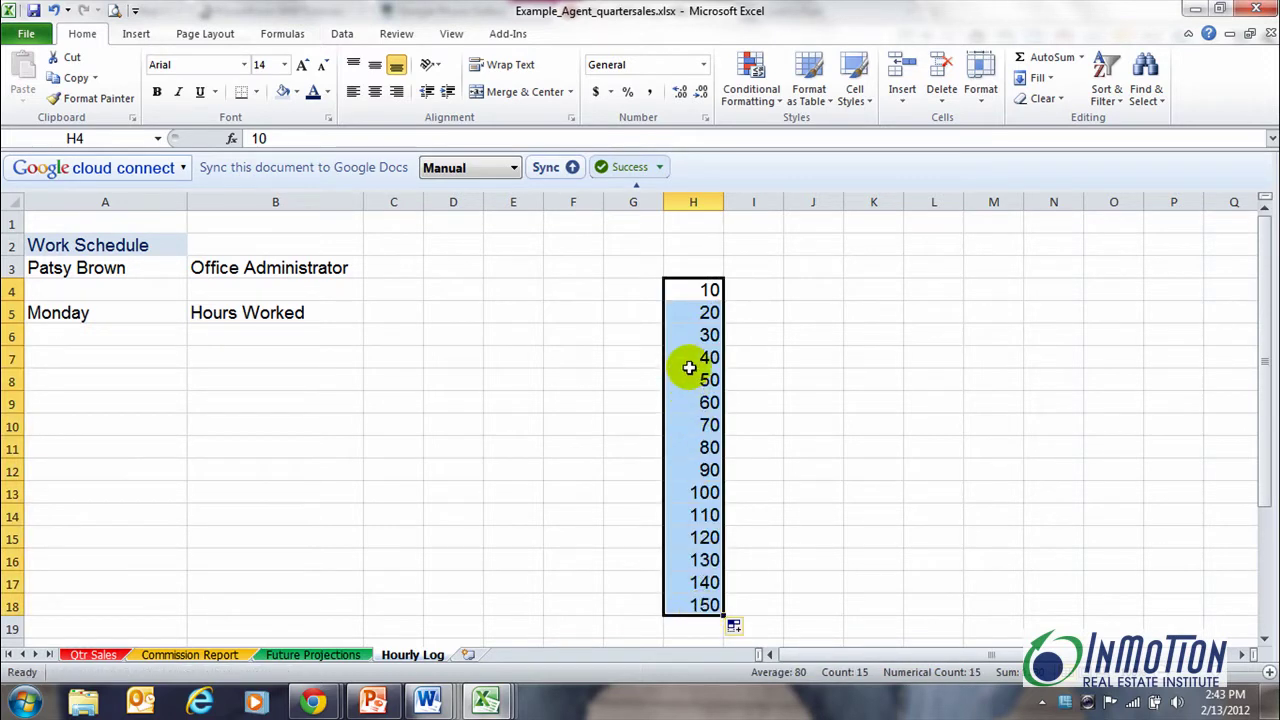
pyautogui.click(757, 385)
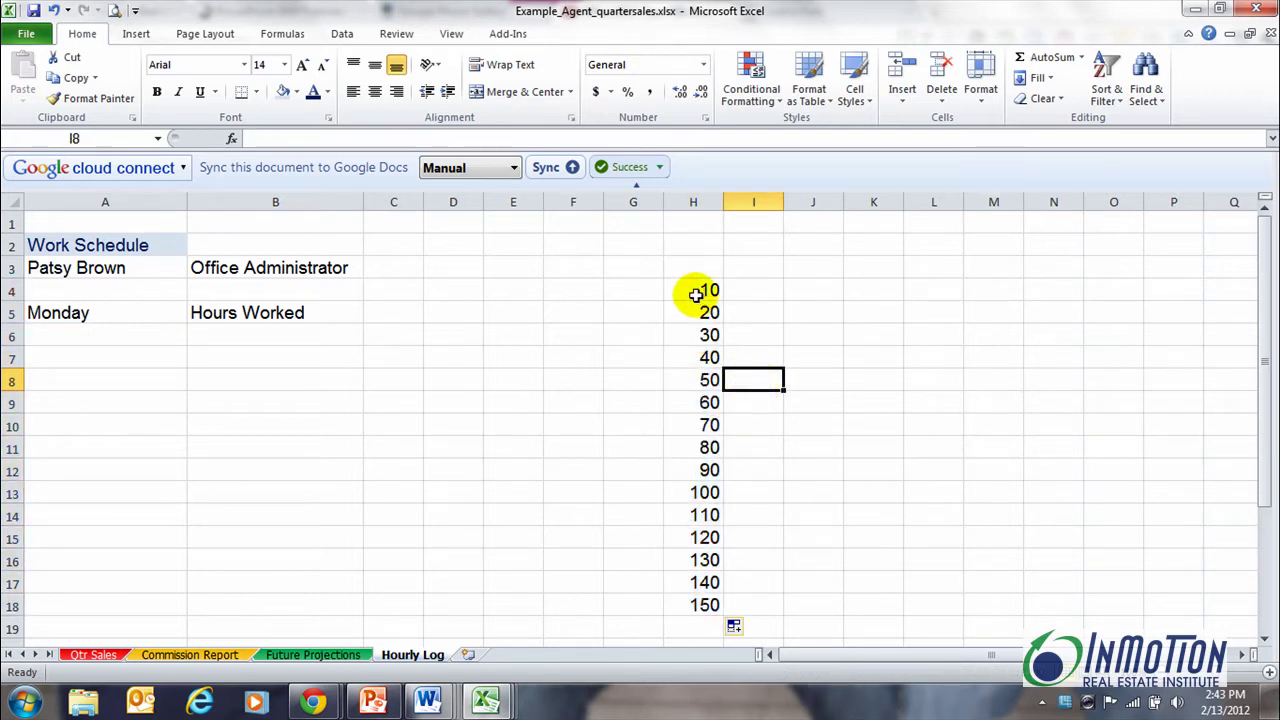
pyautogui.hotkey('ctrl', 'z')
pyautogui.hotkey('ctrl', 'z')
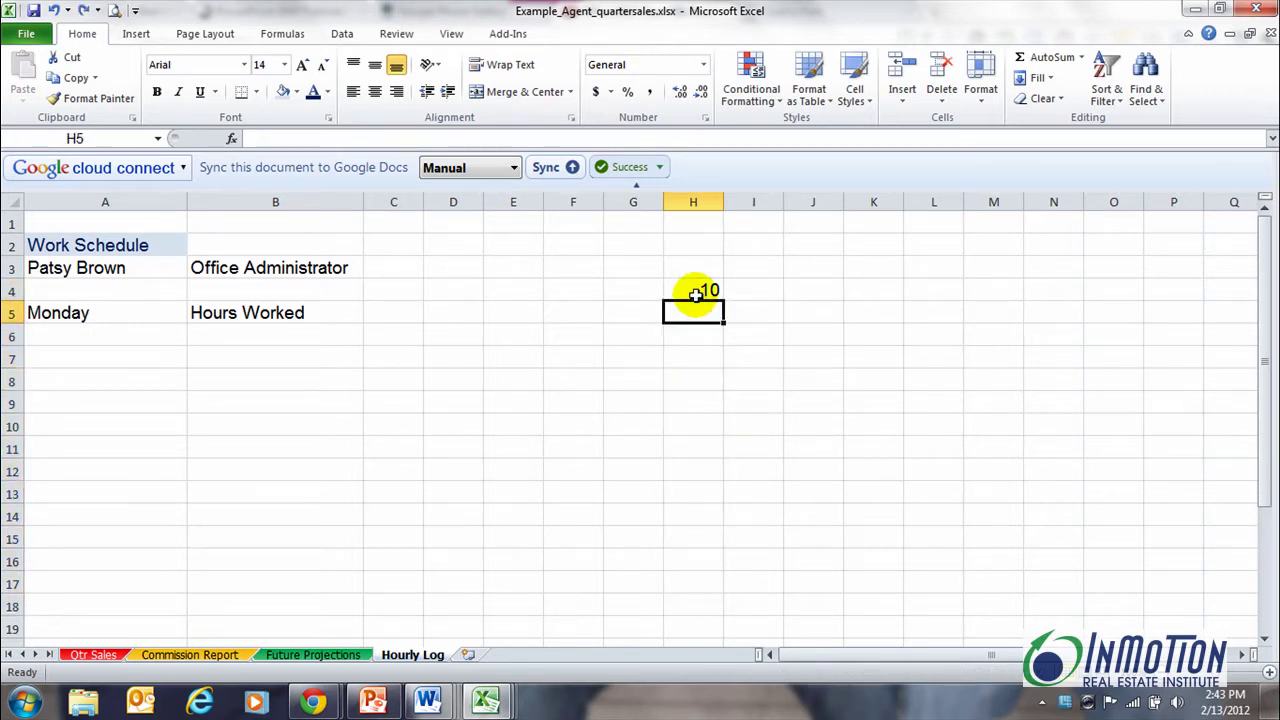
pyautogui.click(666, 291)
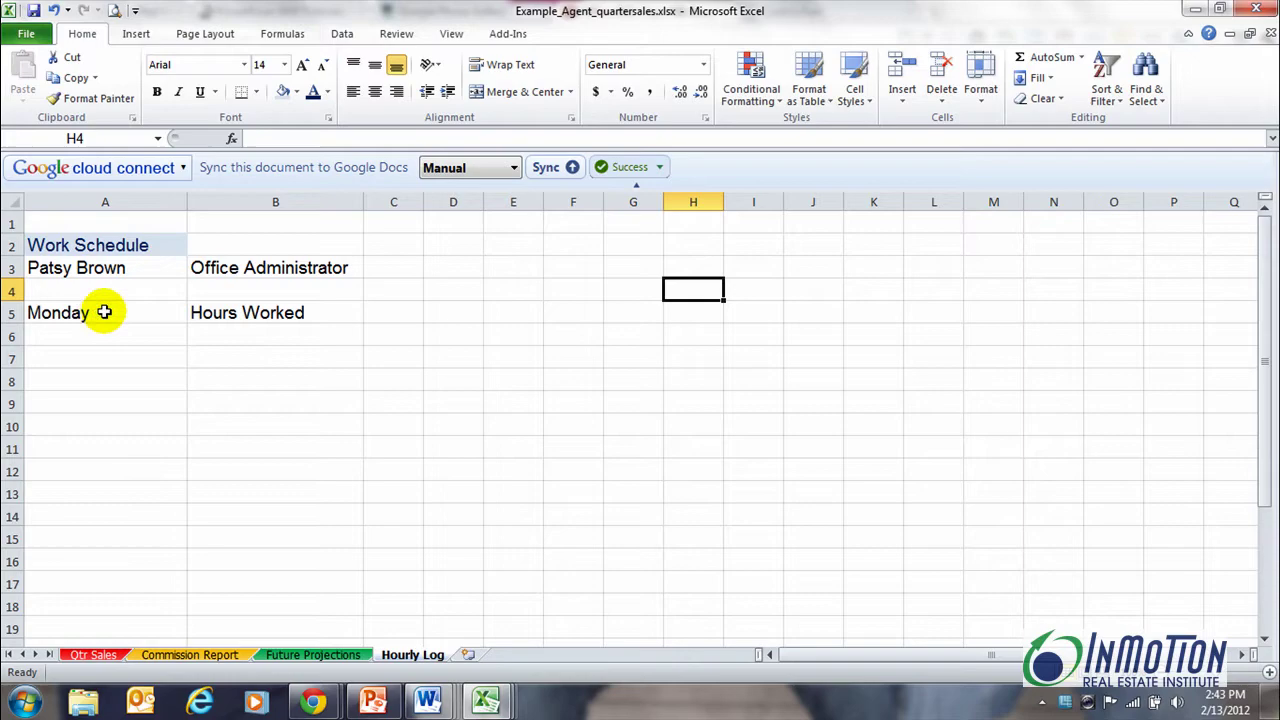
pyautogui.click(115, 319)
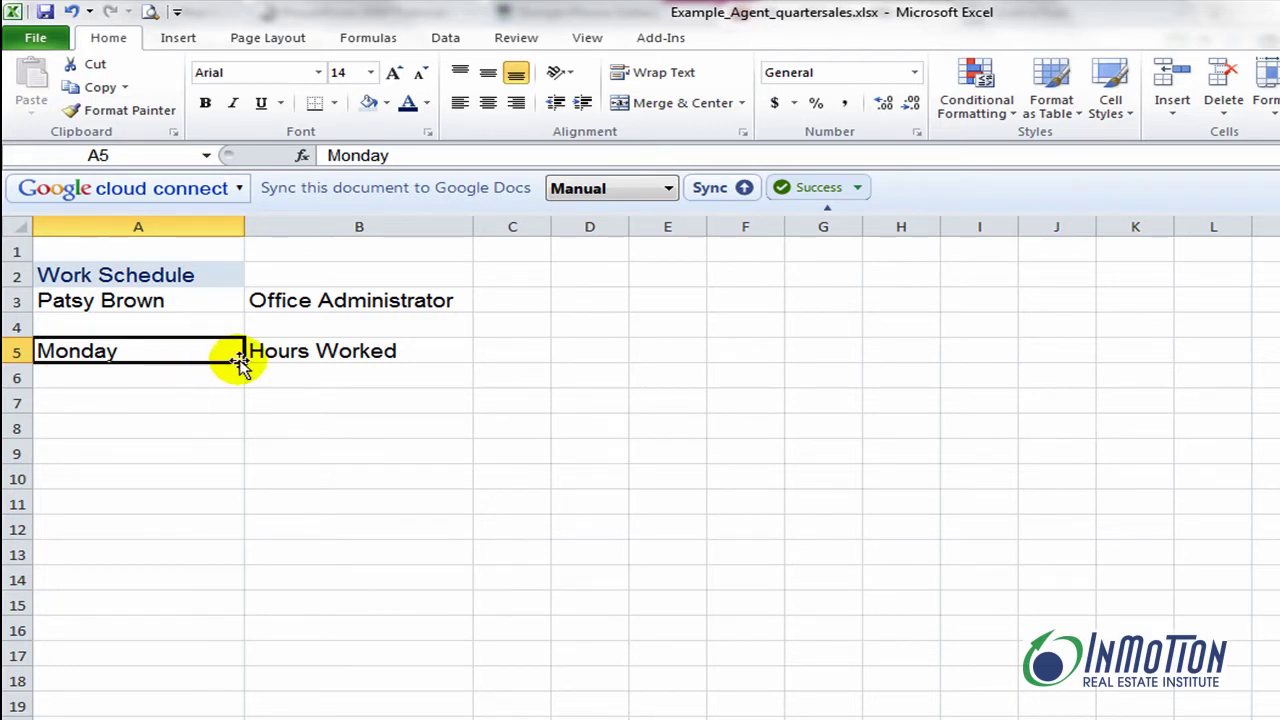
# - Fill Monday from A5 down to A15 as a weekdays-only series using Fill Weekdays
pyautogui.moveTo(244, 361); pyautogui.dragTo(255, 625)
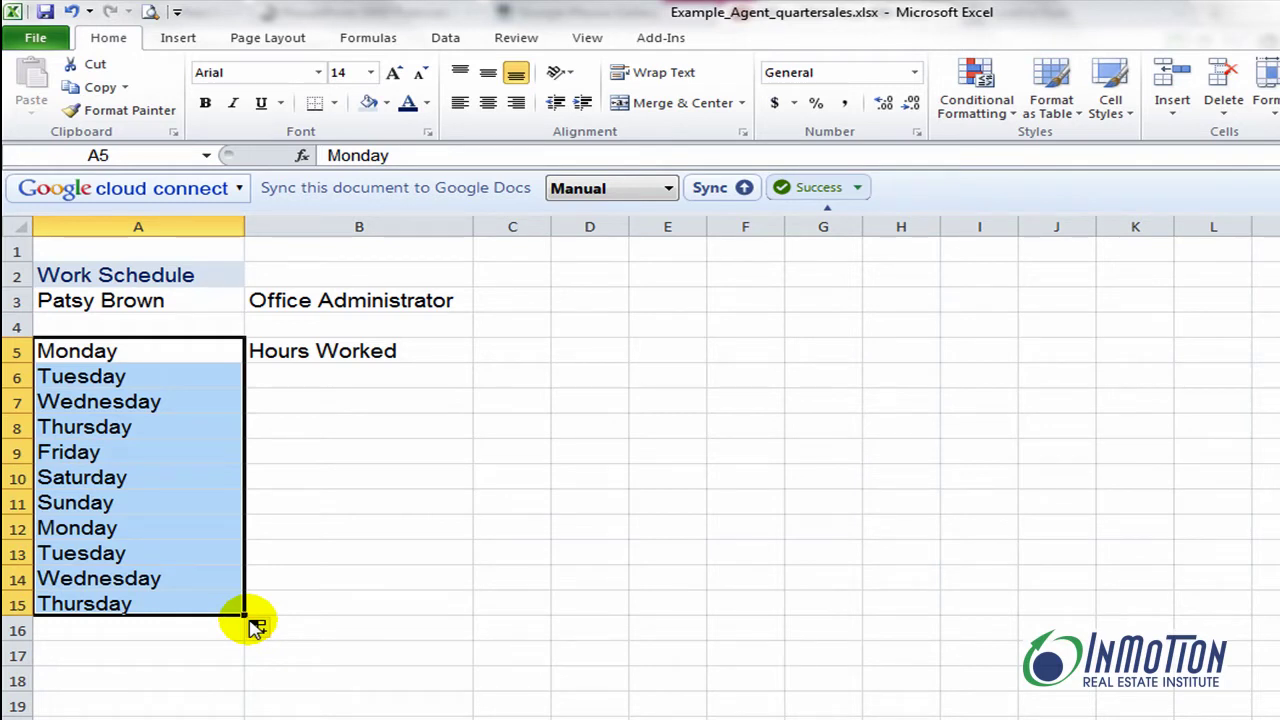
pyautogui.click(284, 376)
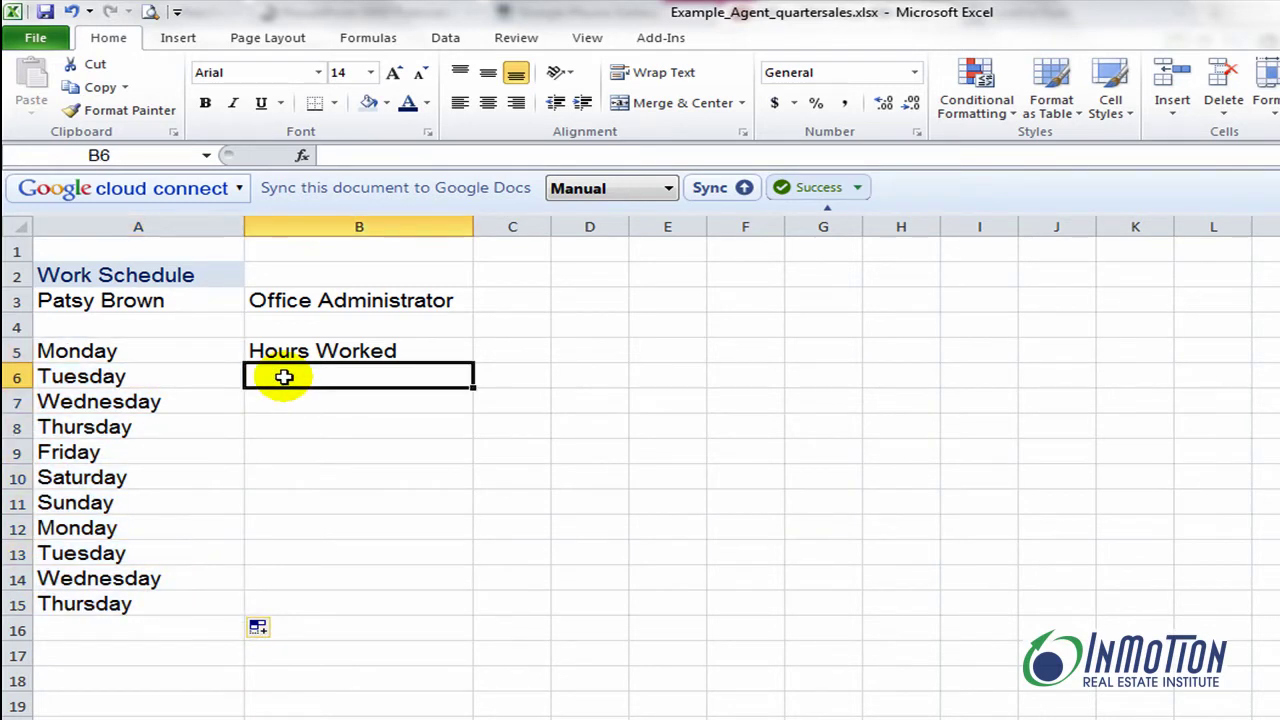
pyautogui.click(279, 638)
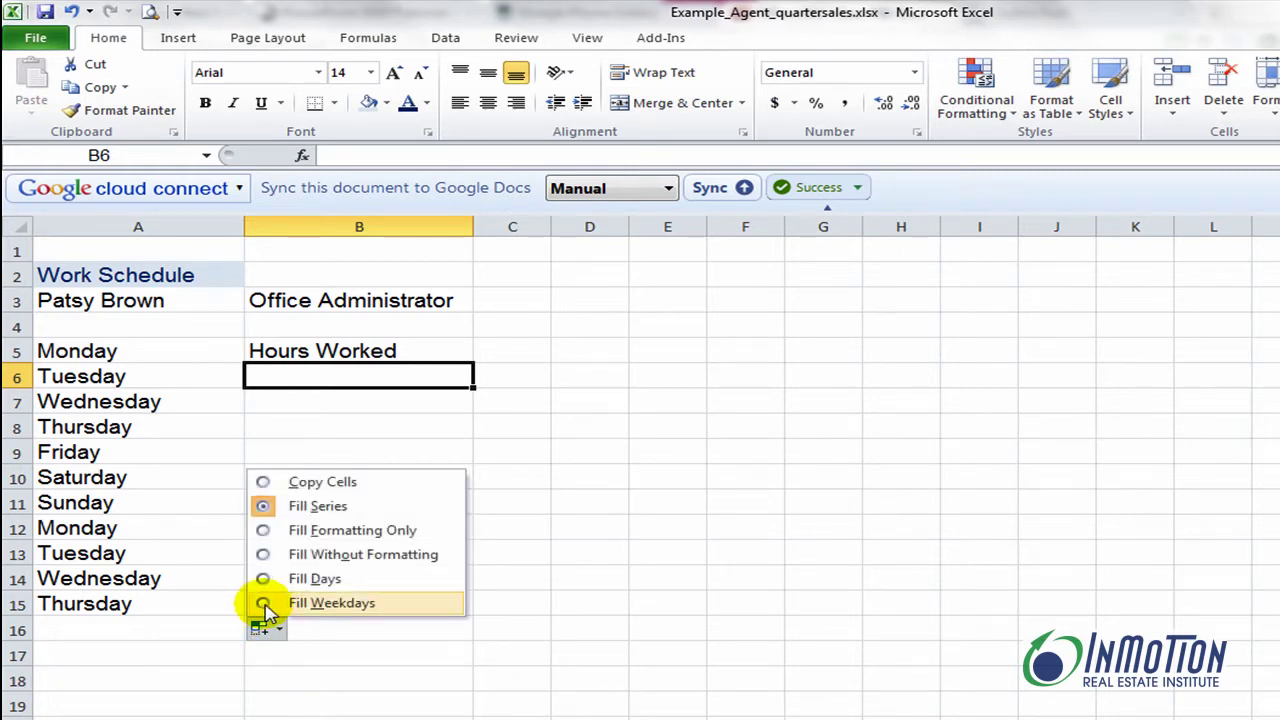
pyautogui.click(266, 605)
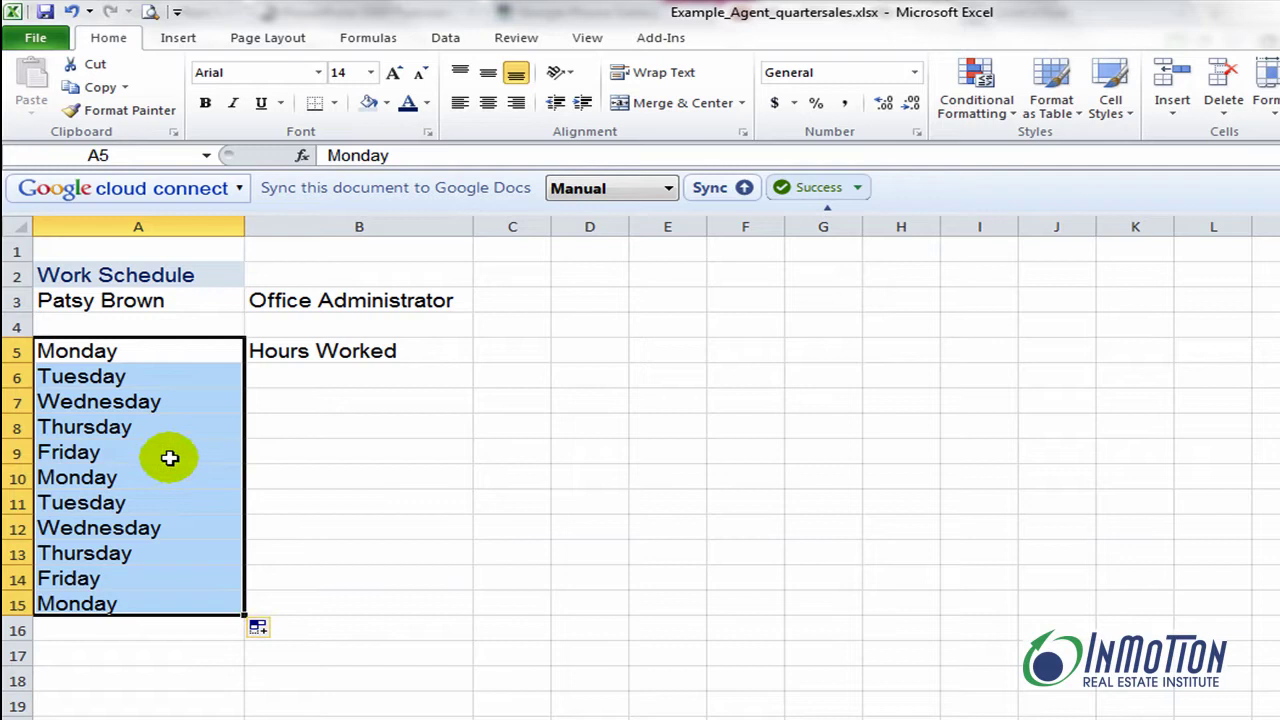
pyautogui.click(285, 478)
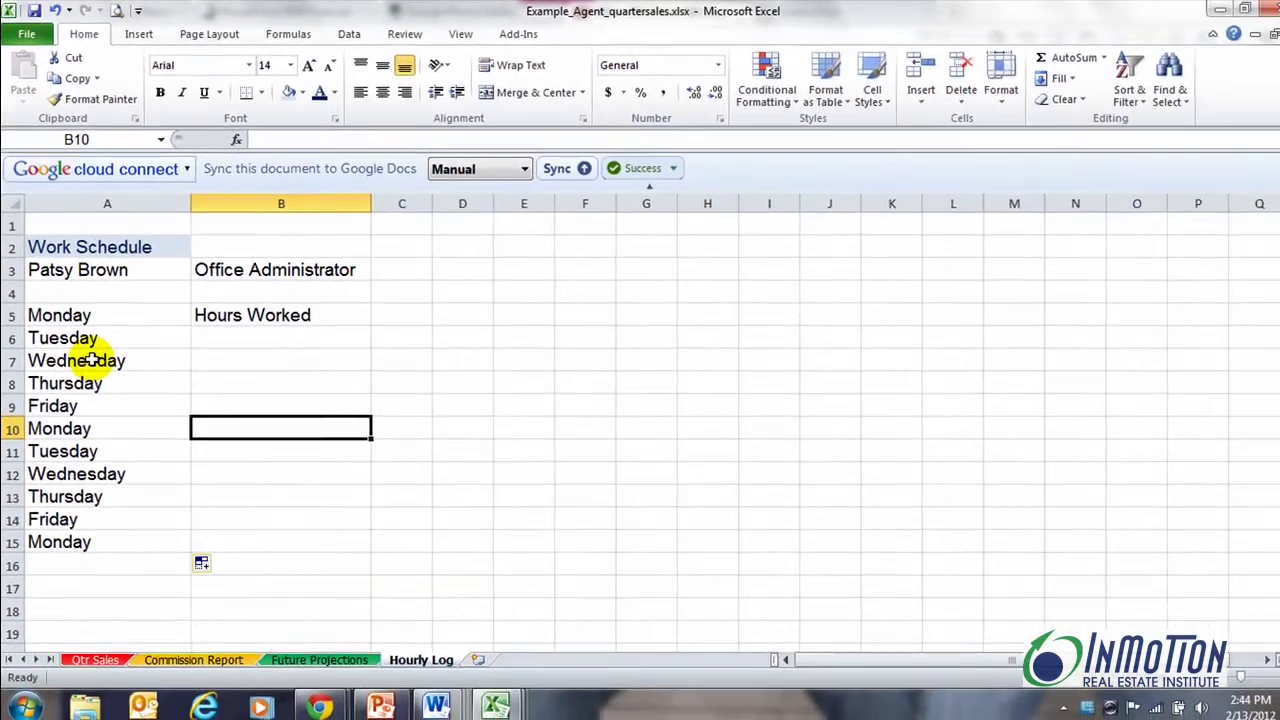
# - Go to the Qtr Sales sheet and select the names and monthly sales in B3:D6
pyautogui.click(95, 655)
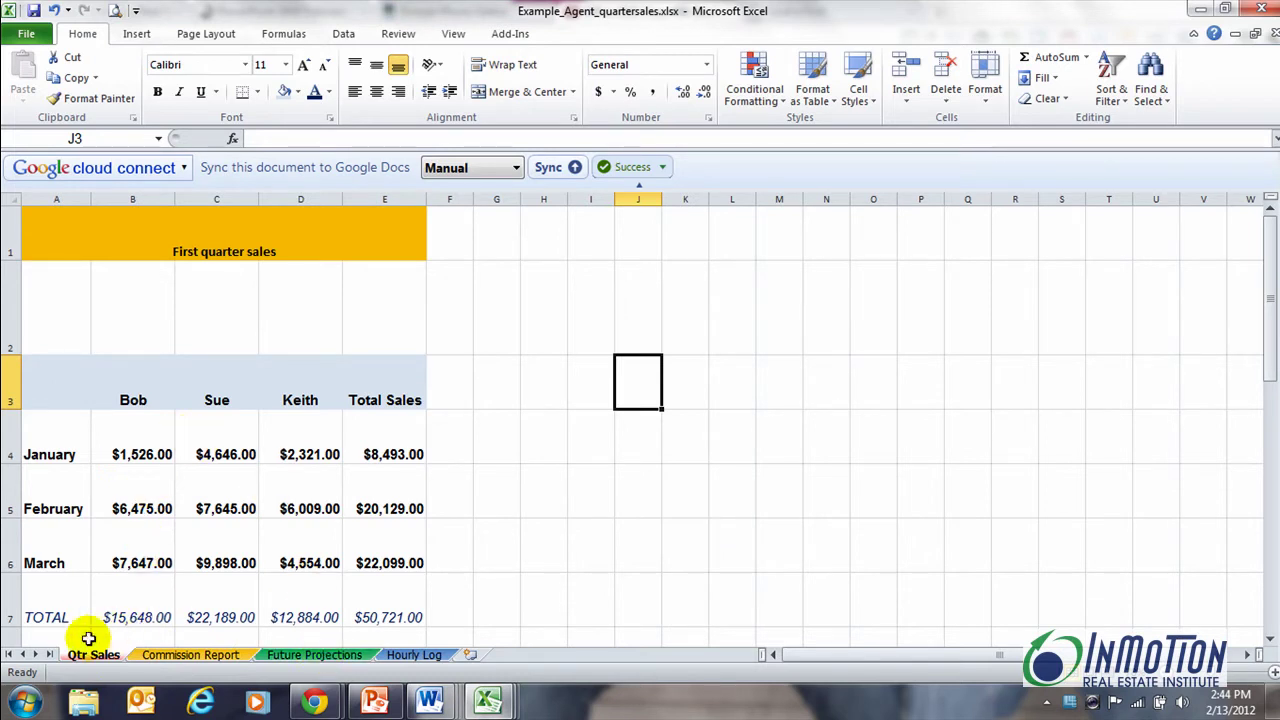
pyautogui.click(632, 436)
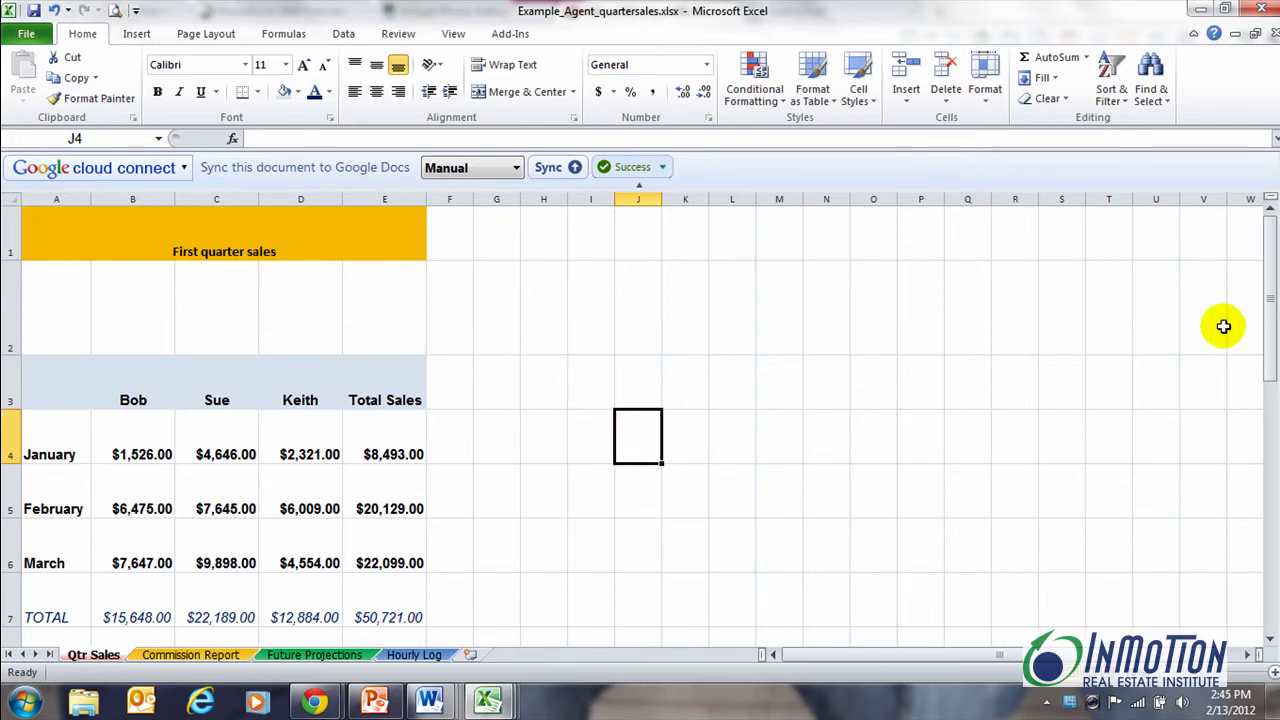
pyautogui.click(1269, 639)
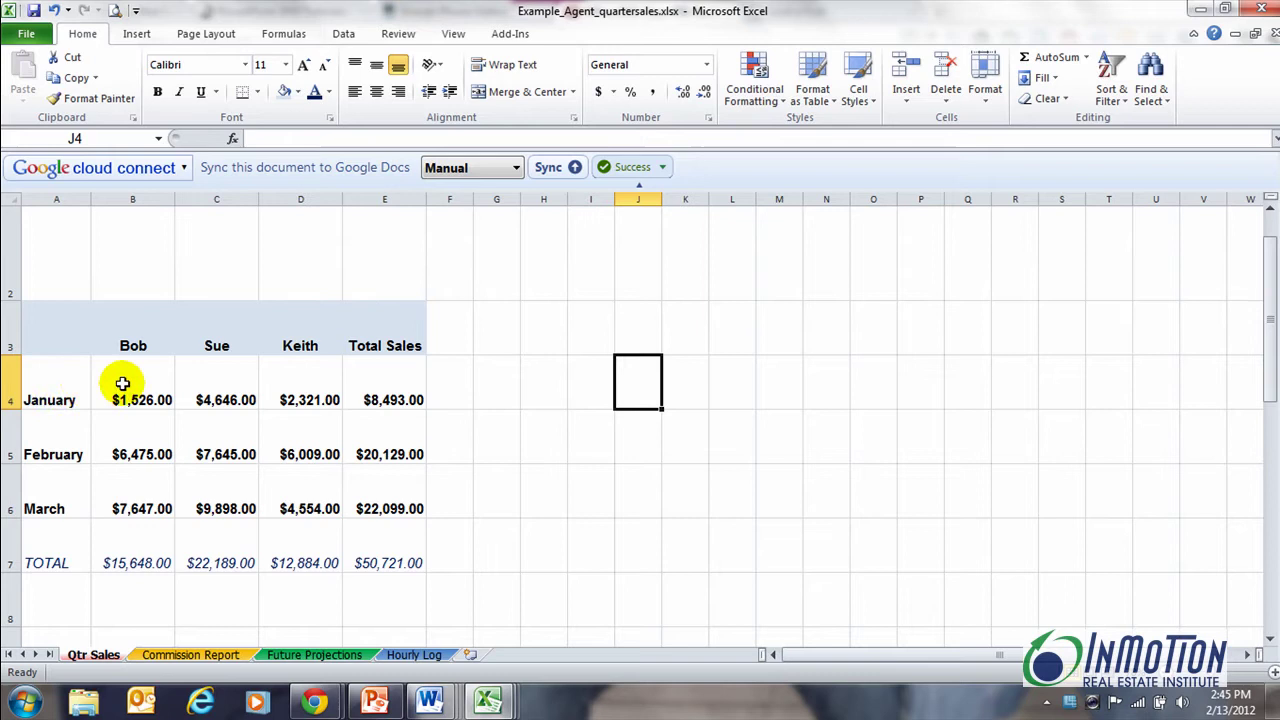
pyautogui.moveTo(128, 390); pyautogui.dragTo(305, 506)
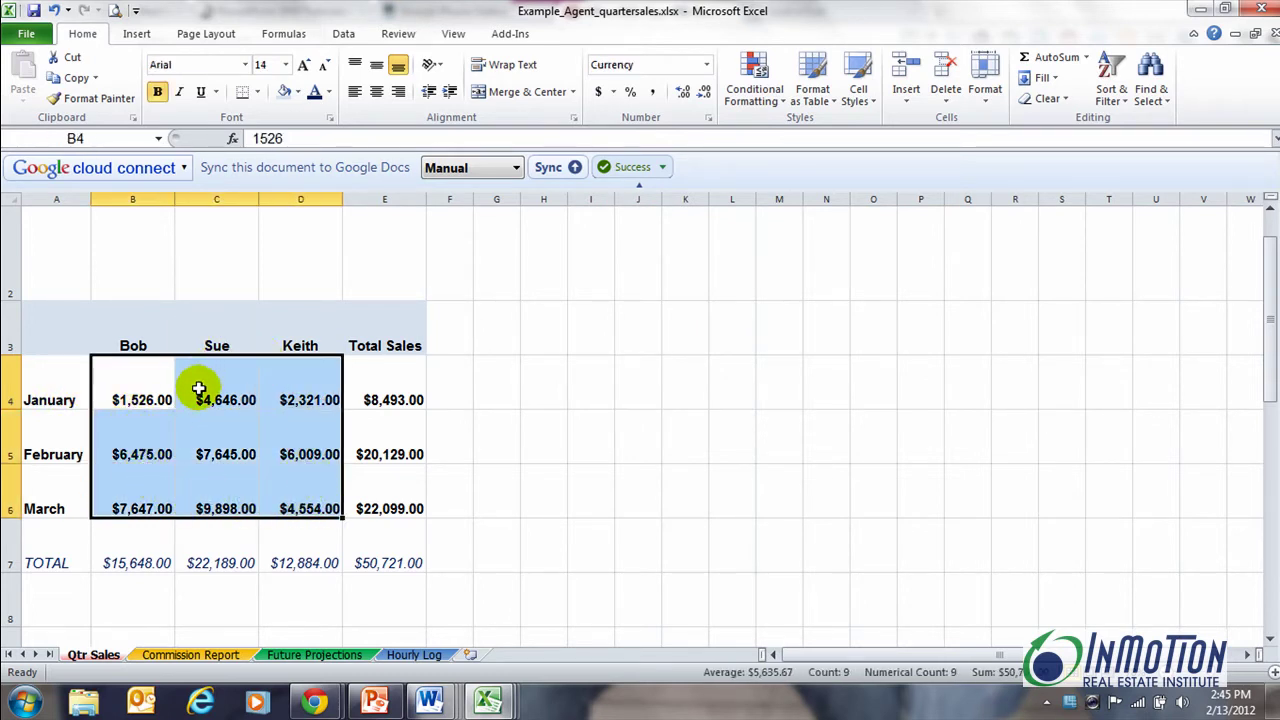
pyautogui.moveTo(138, 333); pyautogui.dragTo(312, 474)
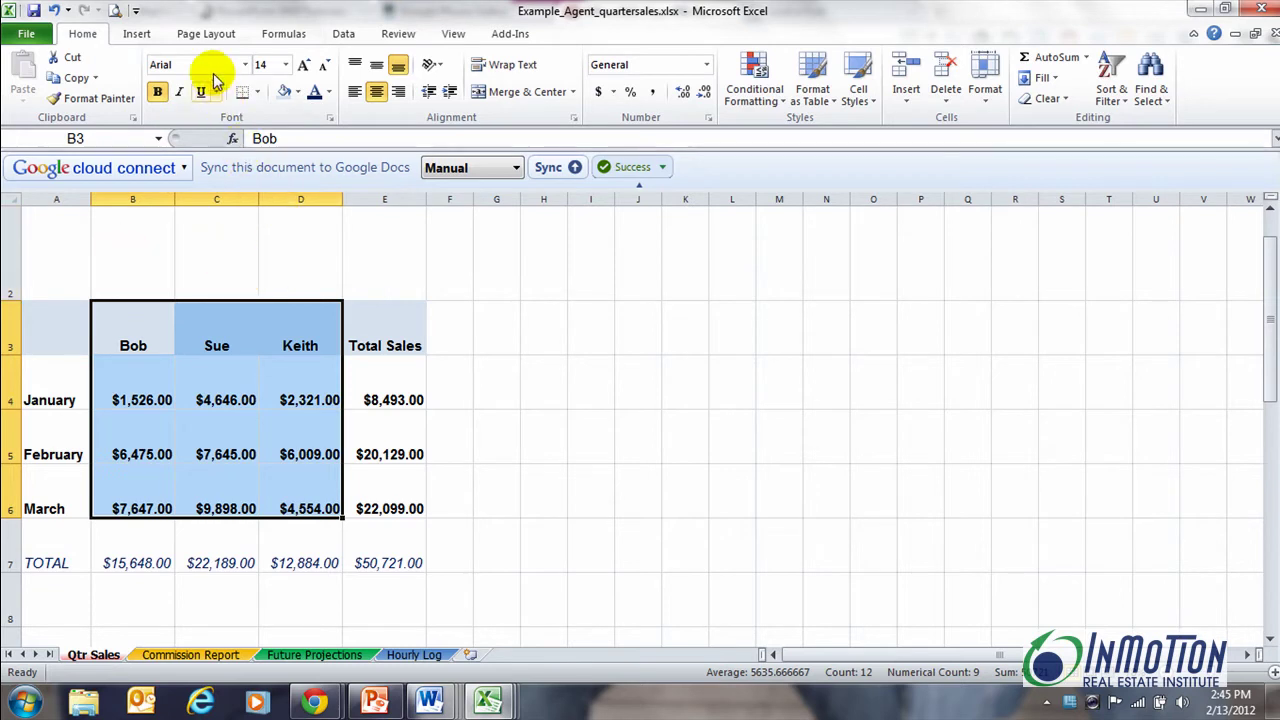
# - Set up Column sparklines for data B3:D6 with location range B2:D2
pyautogui.click(137, 34)
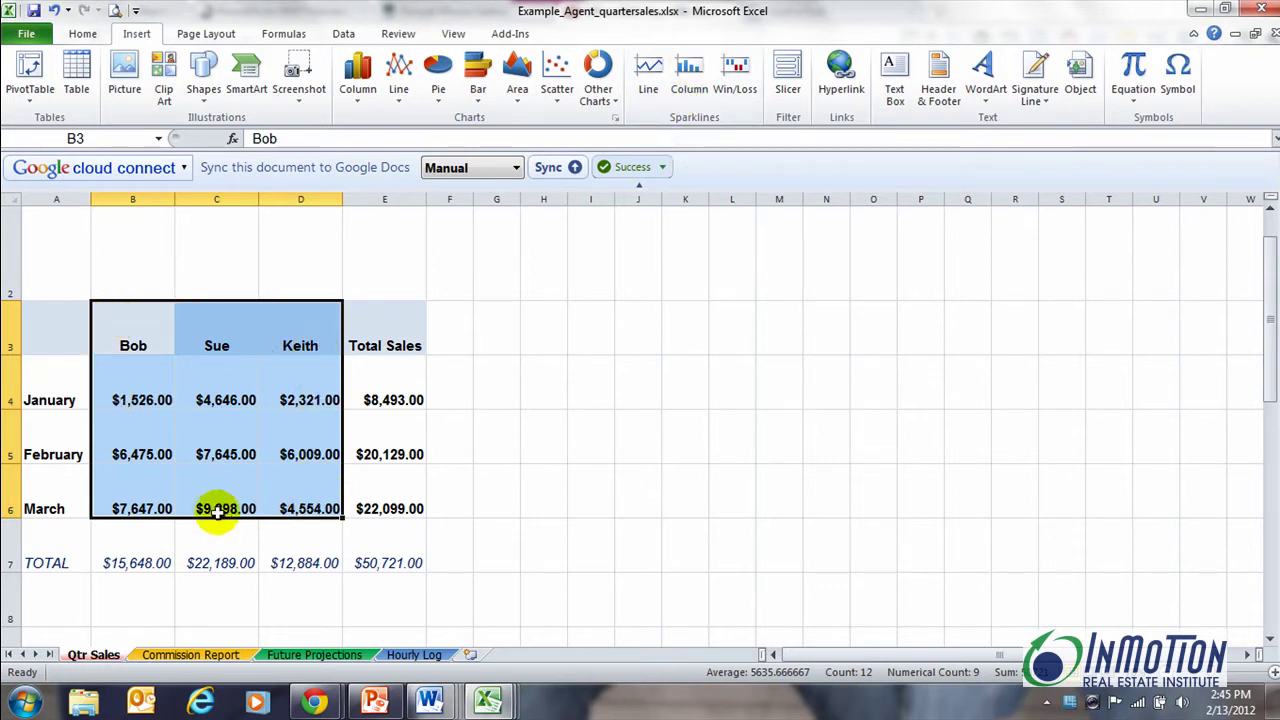
pyautogui.click(688, 92)
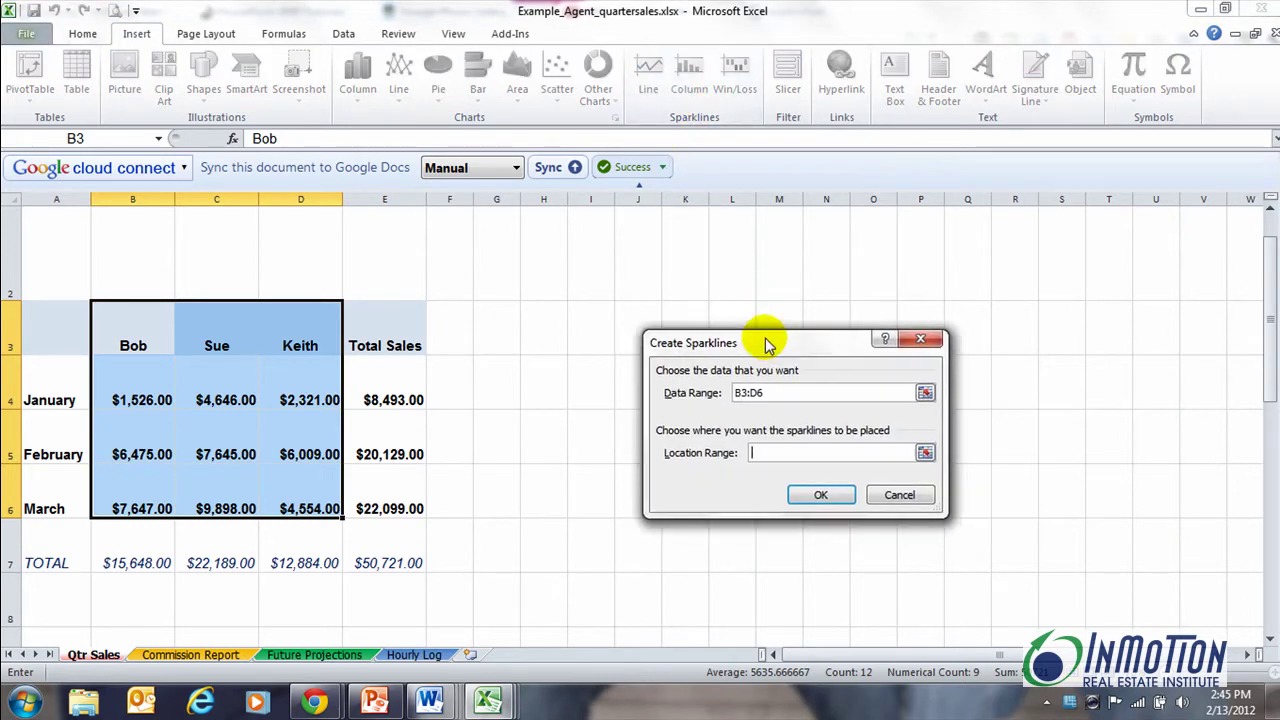
pyautogui.moveTo(766, 343); pyautogui.dragTo(675, 253)
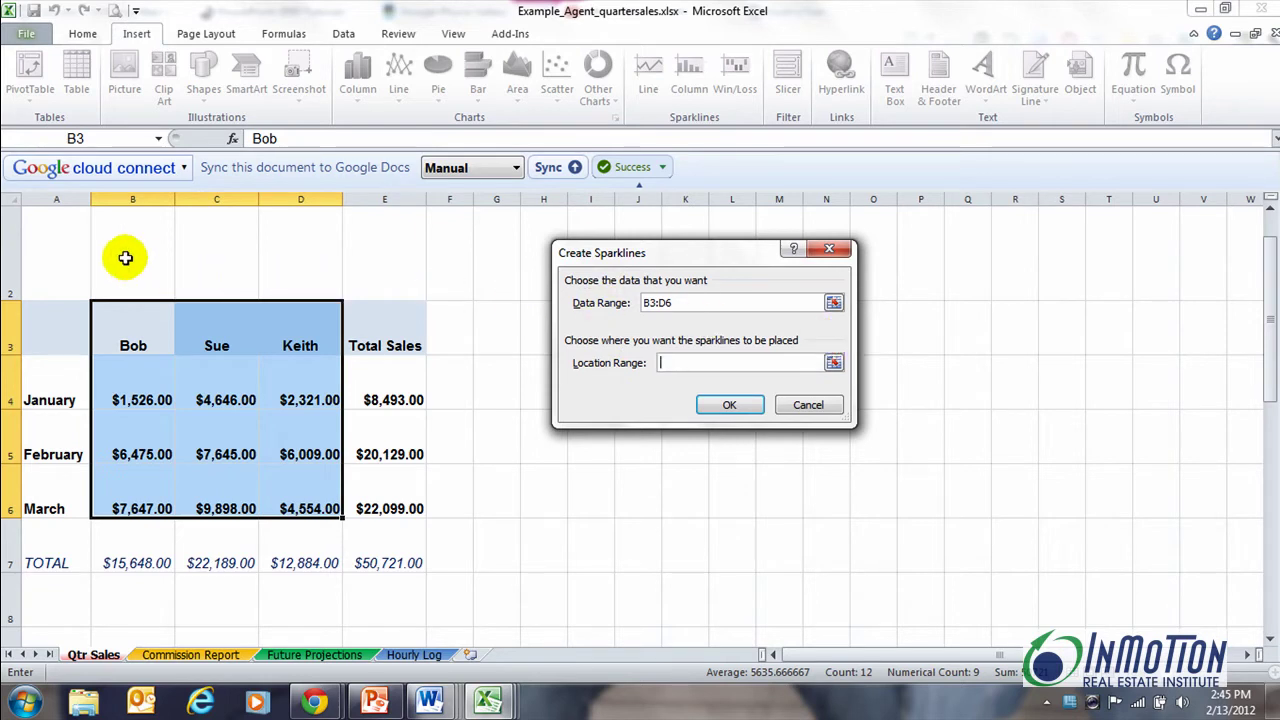
pyautogui.moveTo(125, 258); pyautogui.dragTo(274, 262)
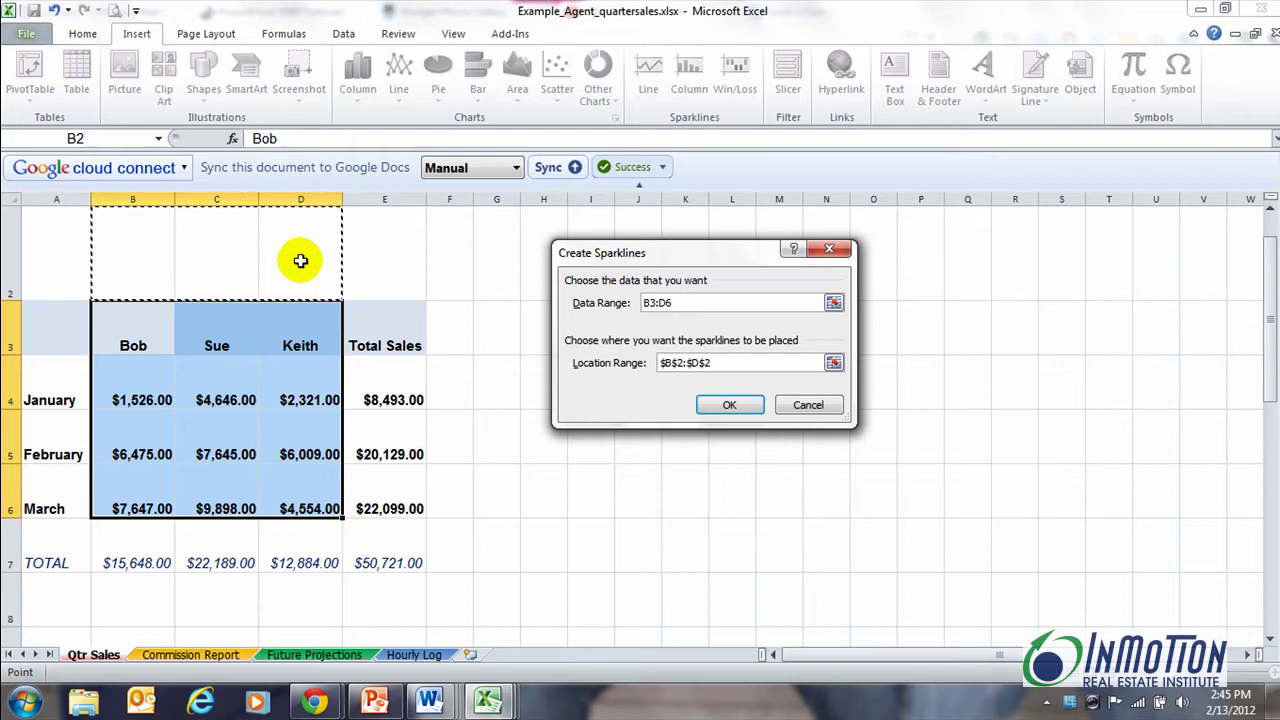
# - Place the sparklines in B2:D2 and change their type to Line
pyautogui.click(728, 406)
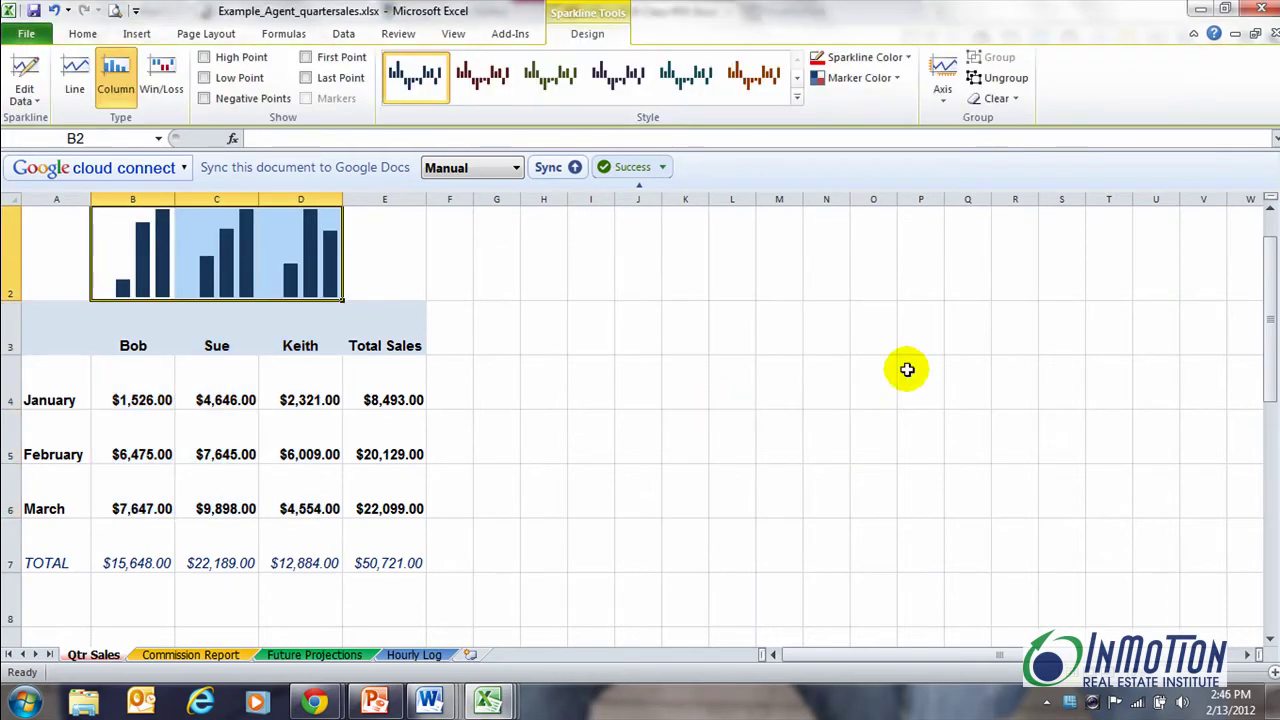
pyautogui.moveTo(1268, 312); pyautogui.dragTo(1270, 283)
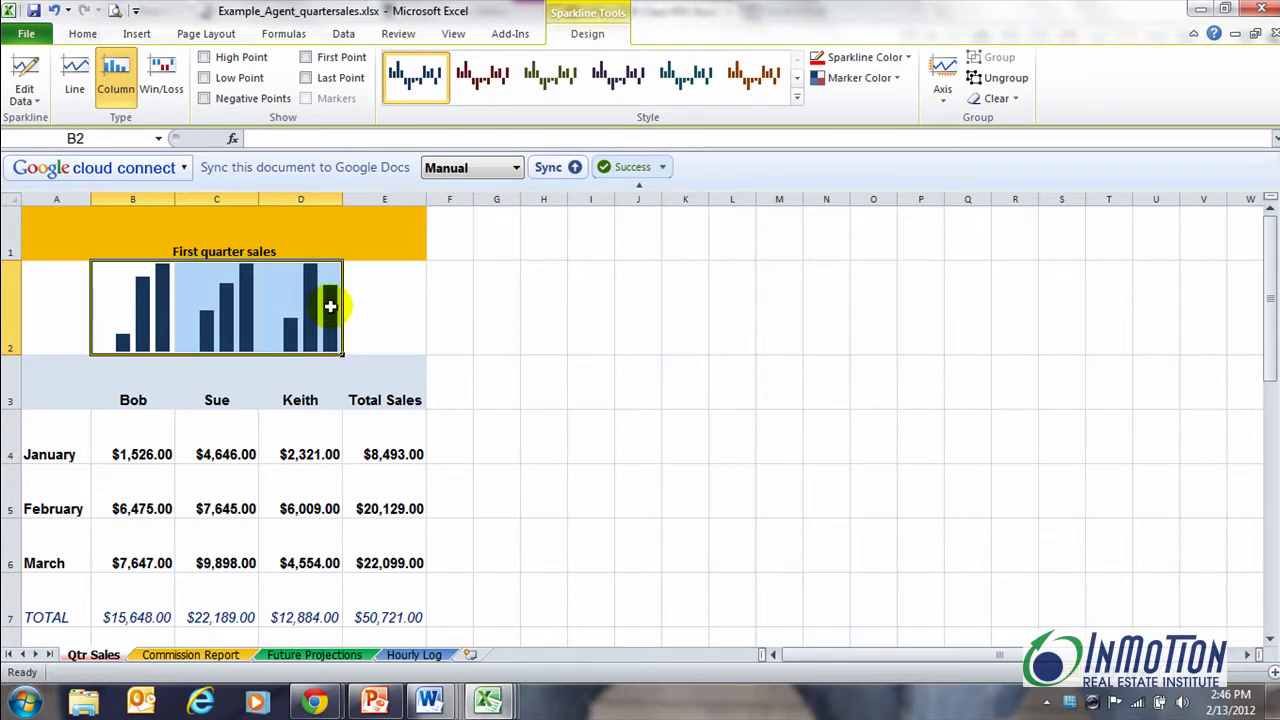
pyautogui.click(76, 85)
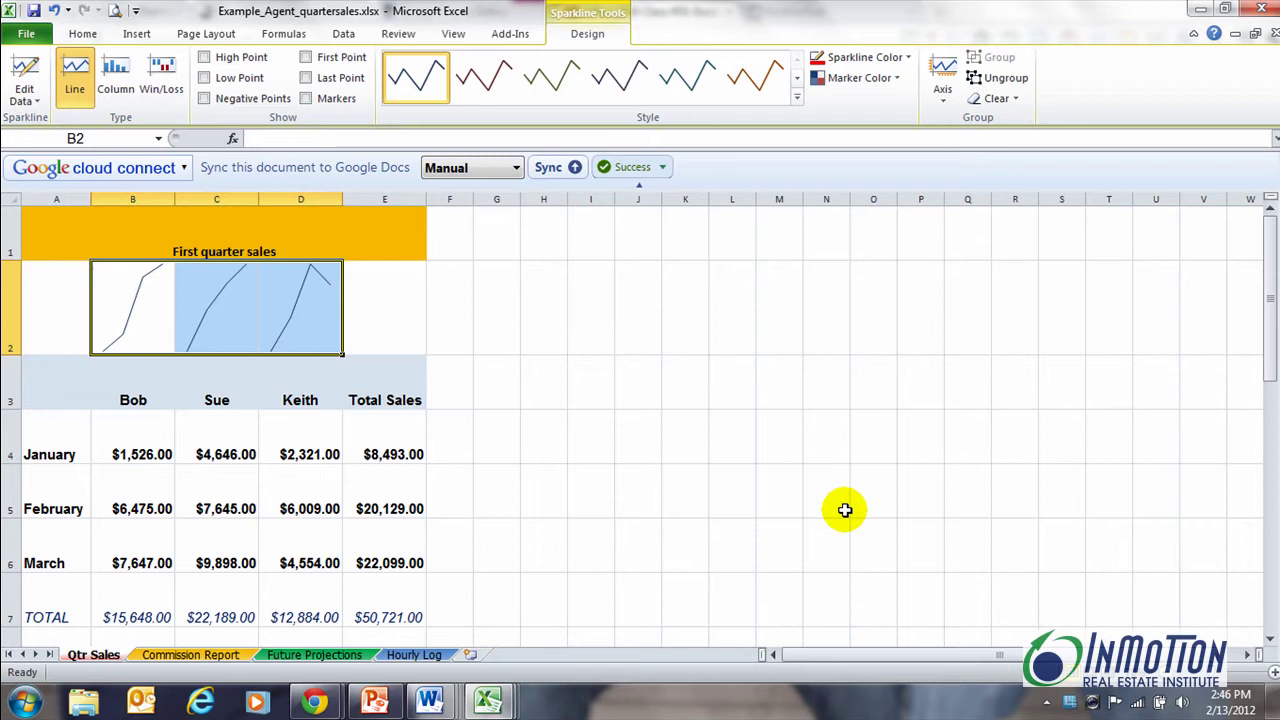
pyautogui.moveTo(120, 452); pyautogui.dragTo(138, 516)
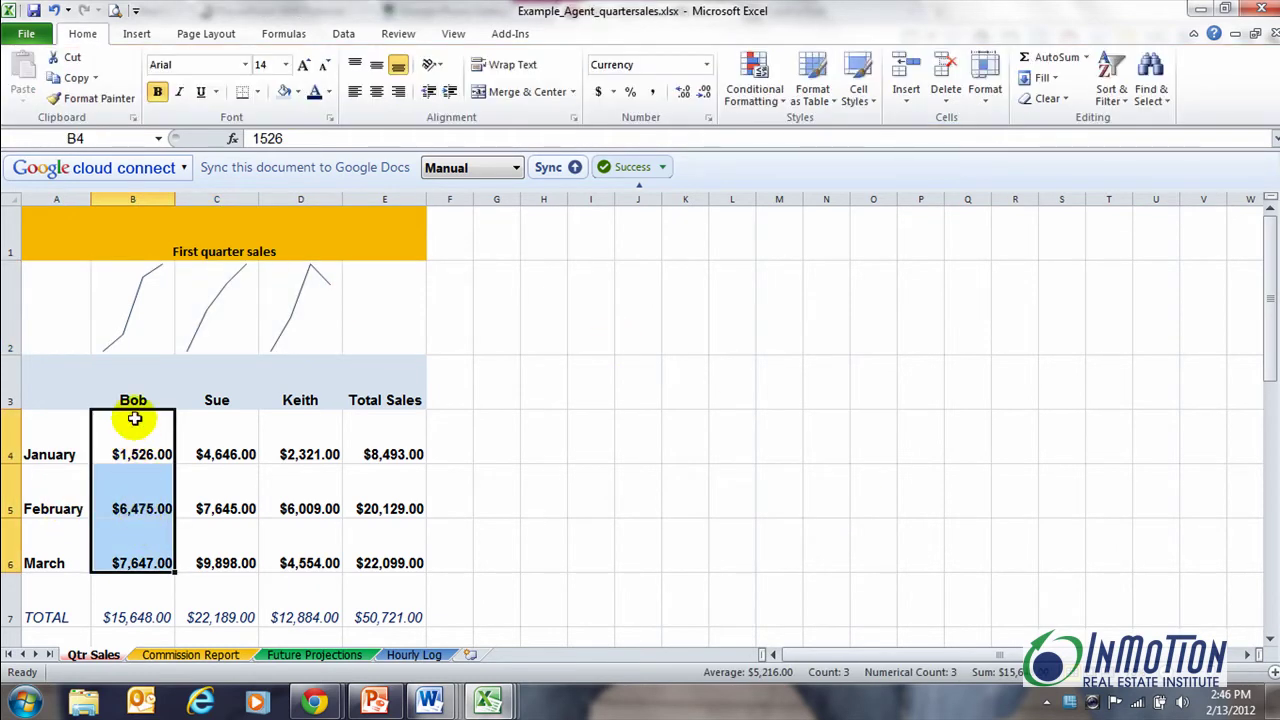
pyautogui.moveTo(136, 405); pyautogui.dragTo(145, 535)
pyautogui.hotkey('alt', 'F1')
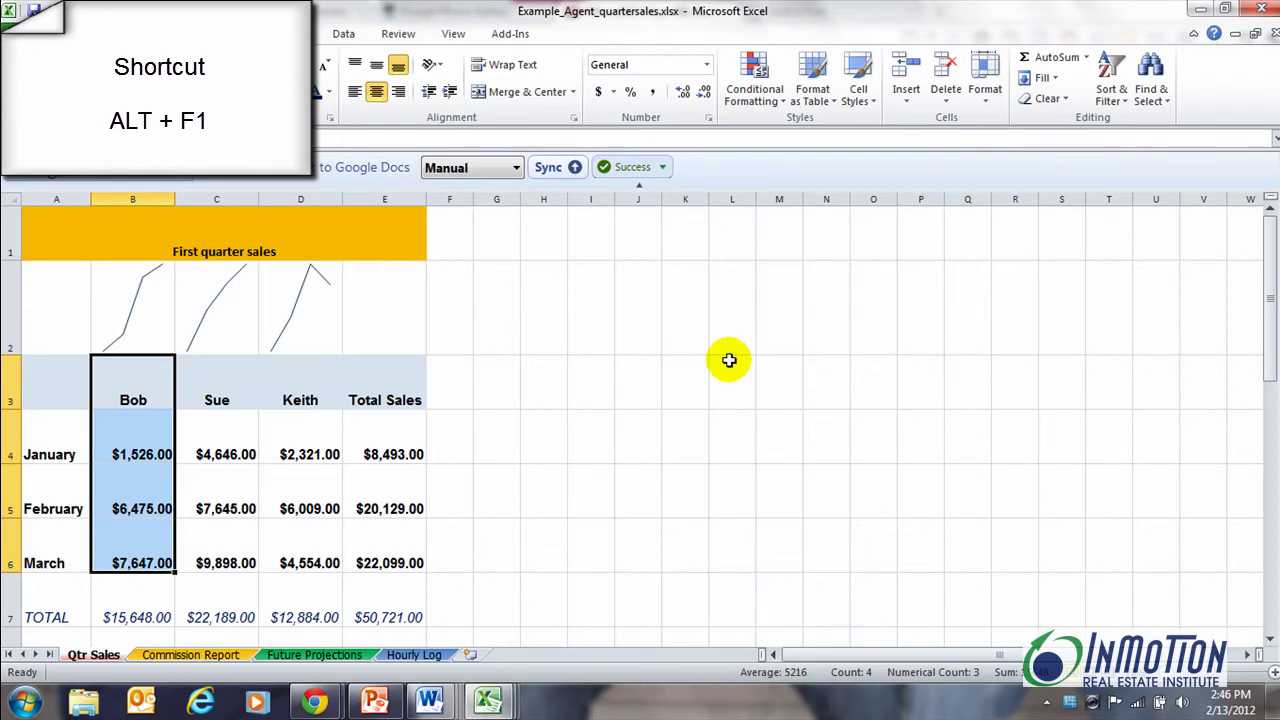
pyautogui.hotkey('alt', 'F1')
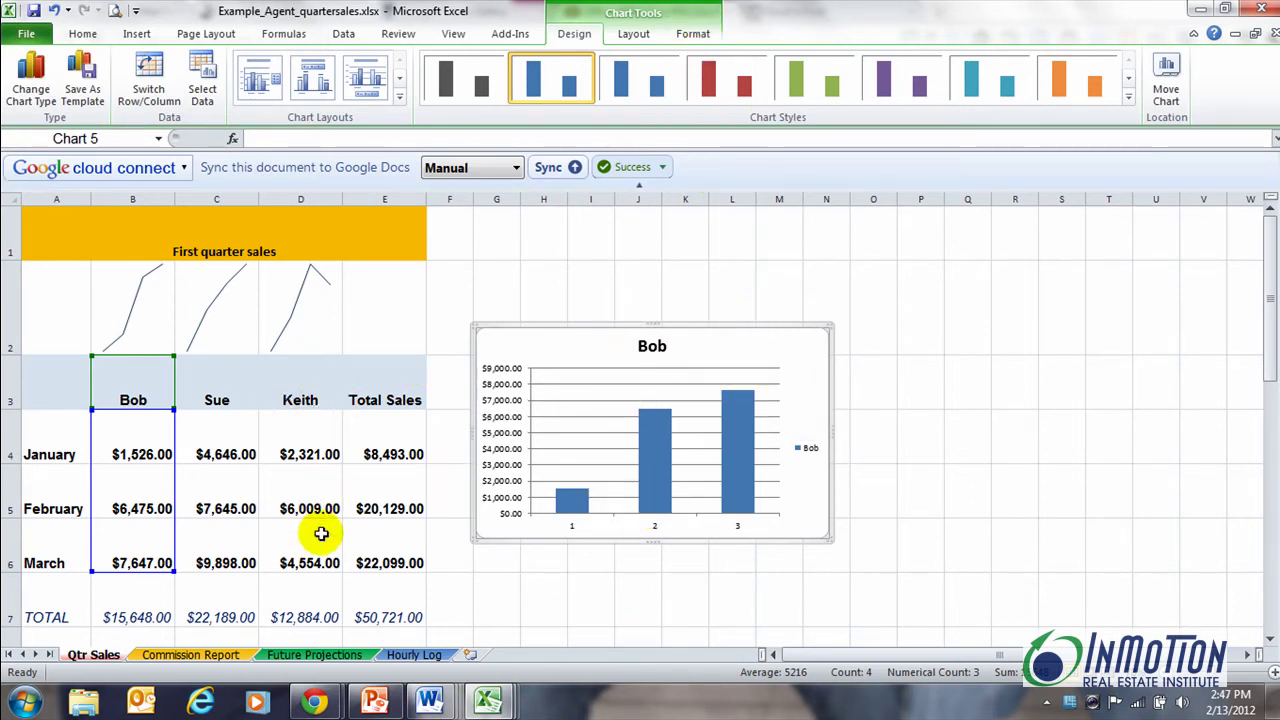
pyautogui.press('Delete')
pyautogui.moveTo(300, 393); pyautogui.dragTo(313, 536)
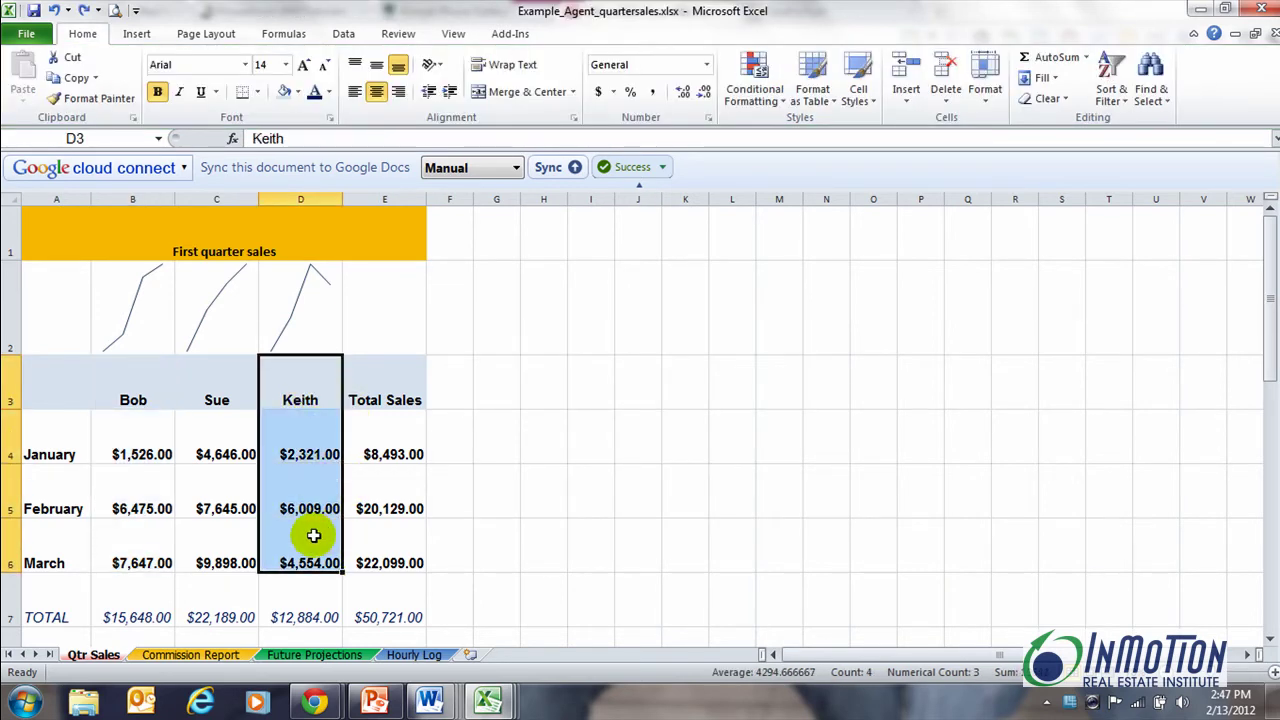
pyautogui.hotkey('alt', 'F1')
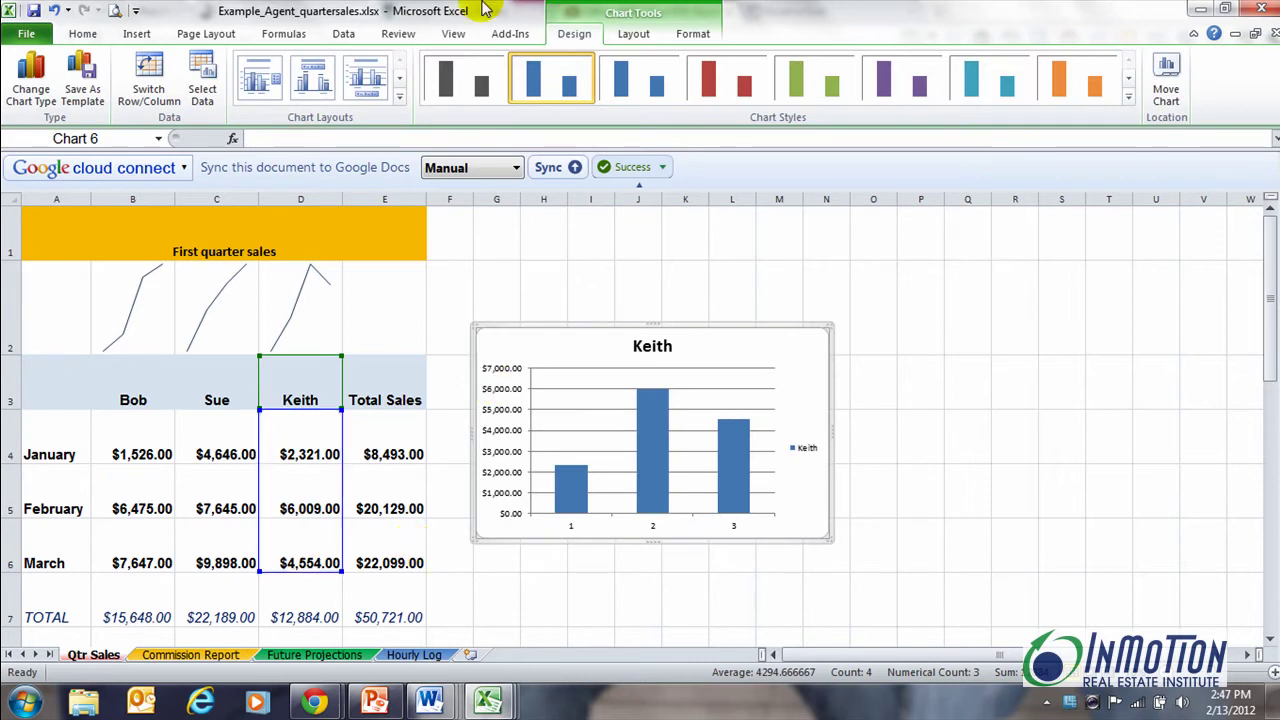
pyautogui.moveTo(749, 334); pyautogui.dragTo(834, 331)
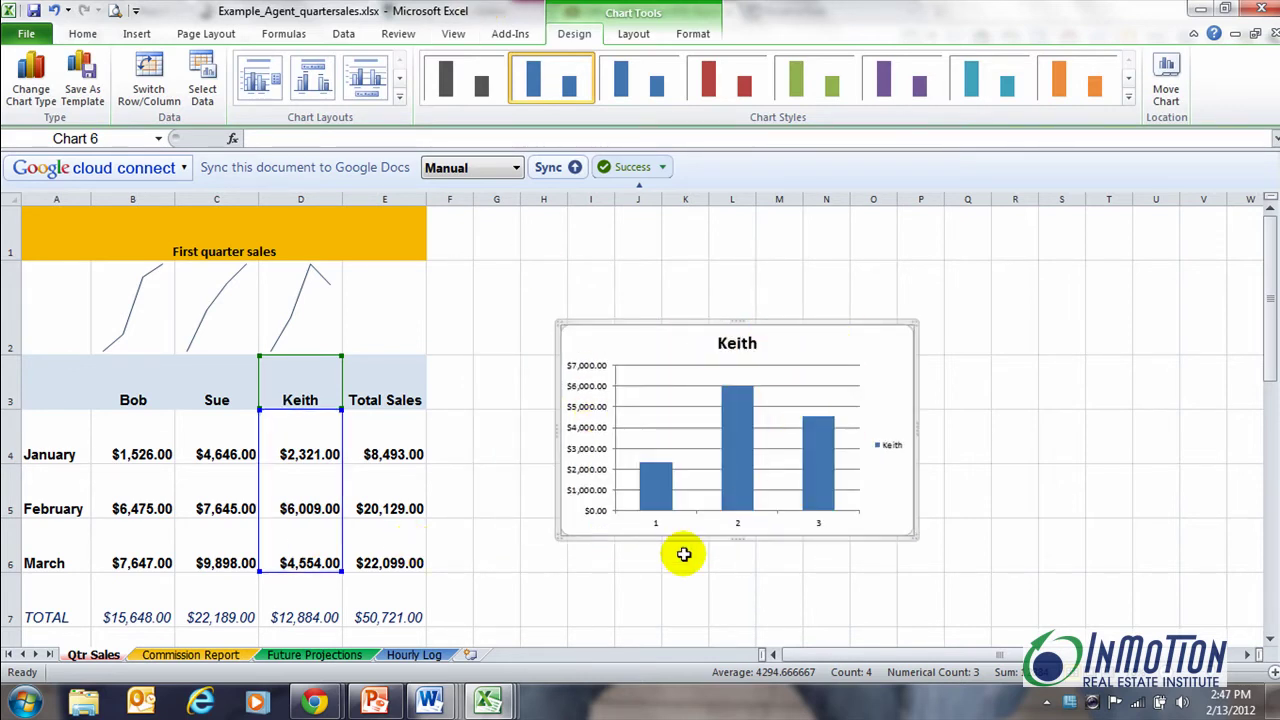
pyautogui.moveTo(822, 425)
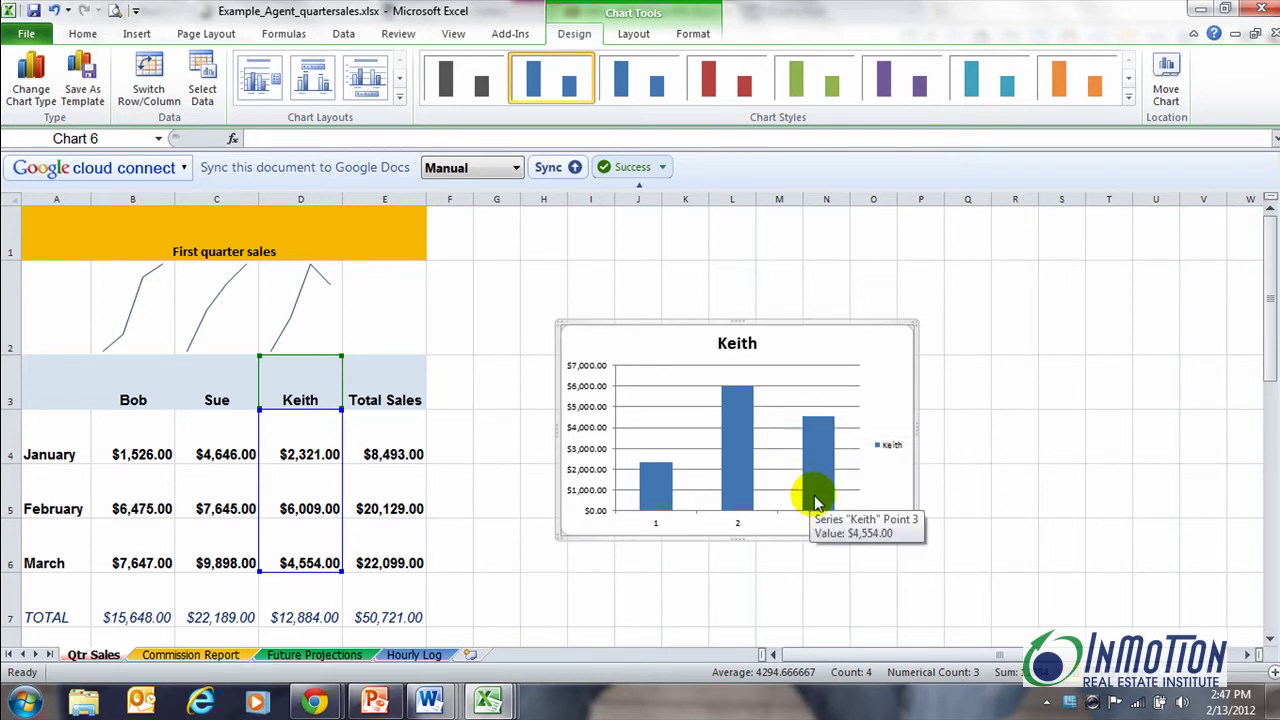
pyautogui.press('Delete')
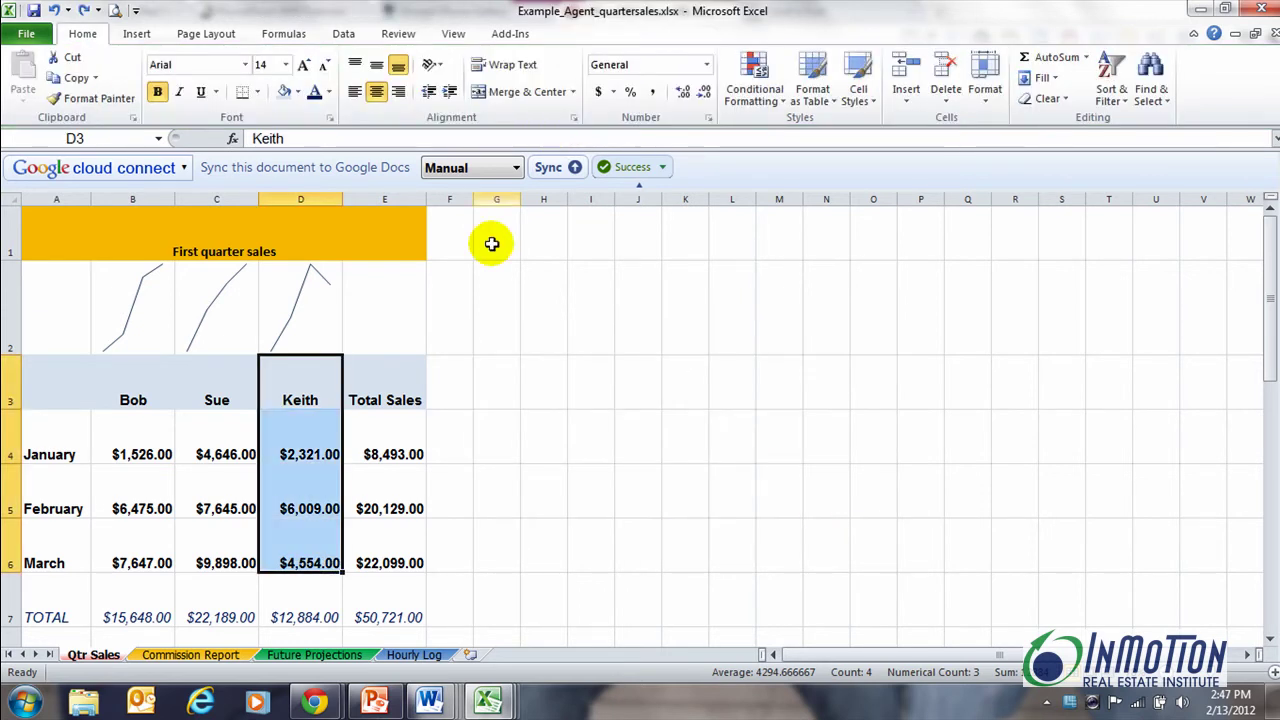
pyautogui.click(572, 382)
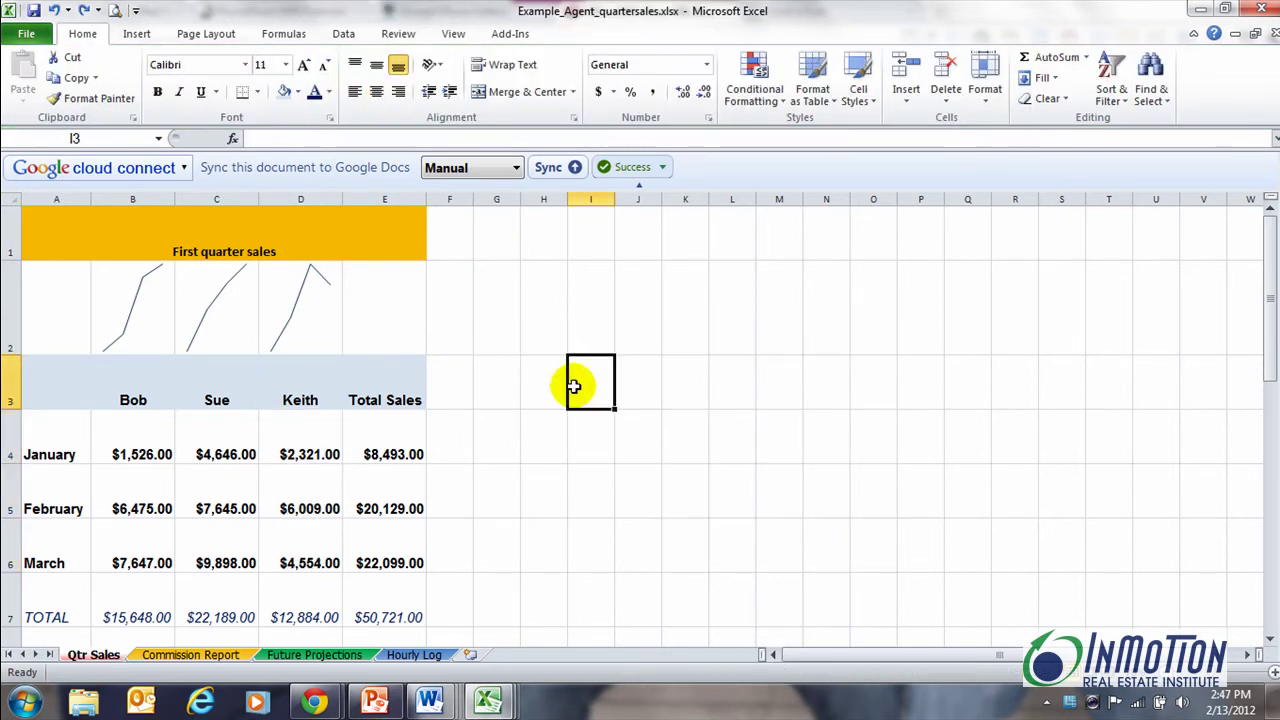
# - Select A3:E6, covering month labels, Bob, Sue, Keith and Total Sales
pyautogui.click(1268, 638)
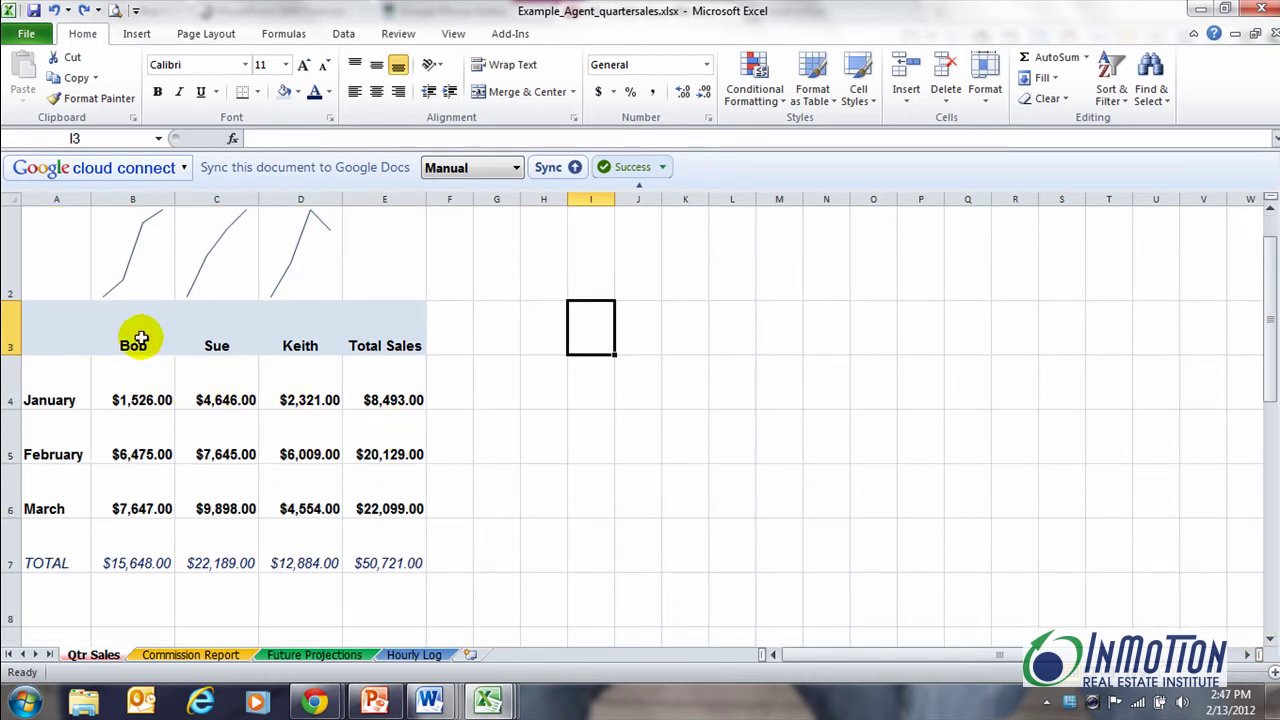
pyautogui.moveTo(150, 335); pyautogui.dragTo(306, 486)
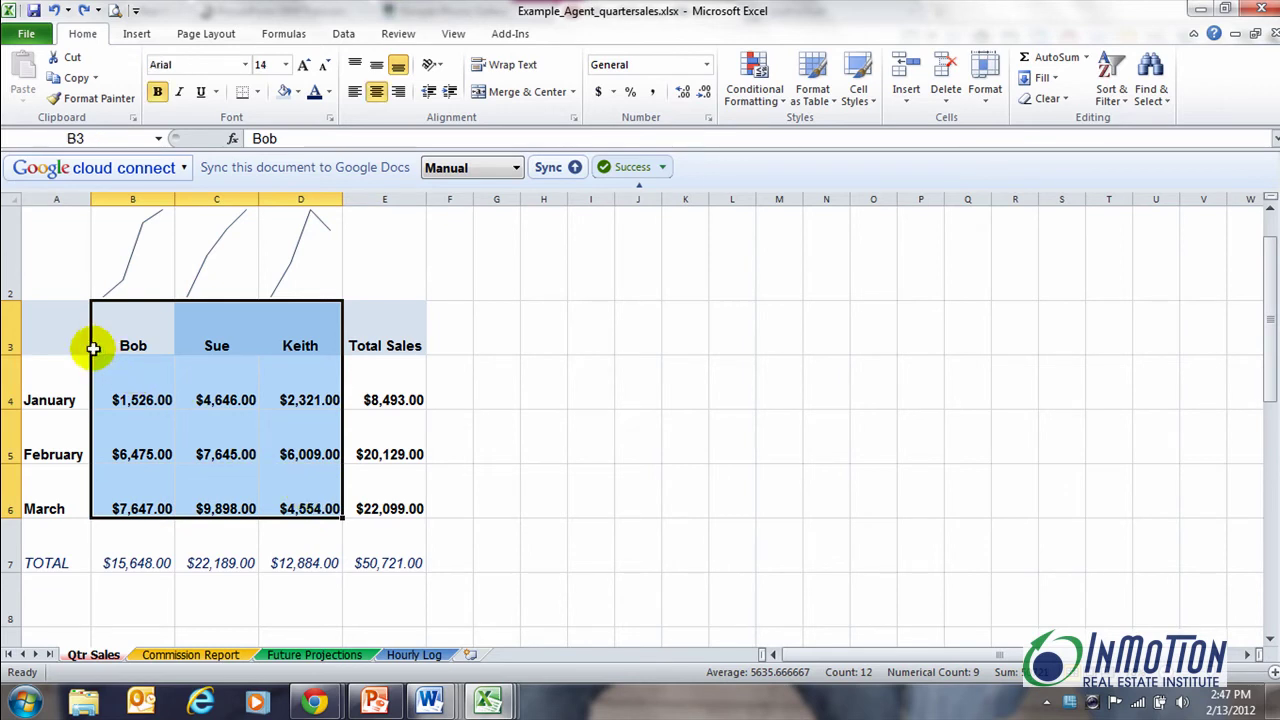
pyautogui.moveTo(66, 334); pyautogui.dragTo(399, 474)
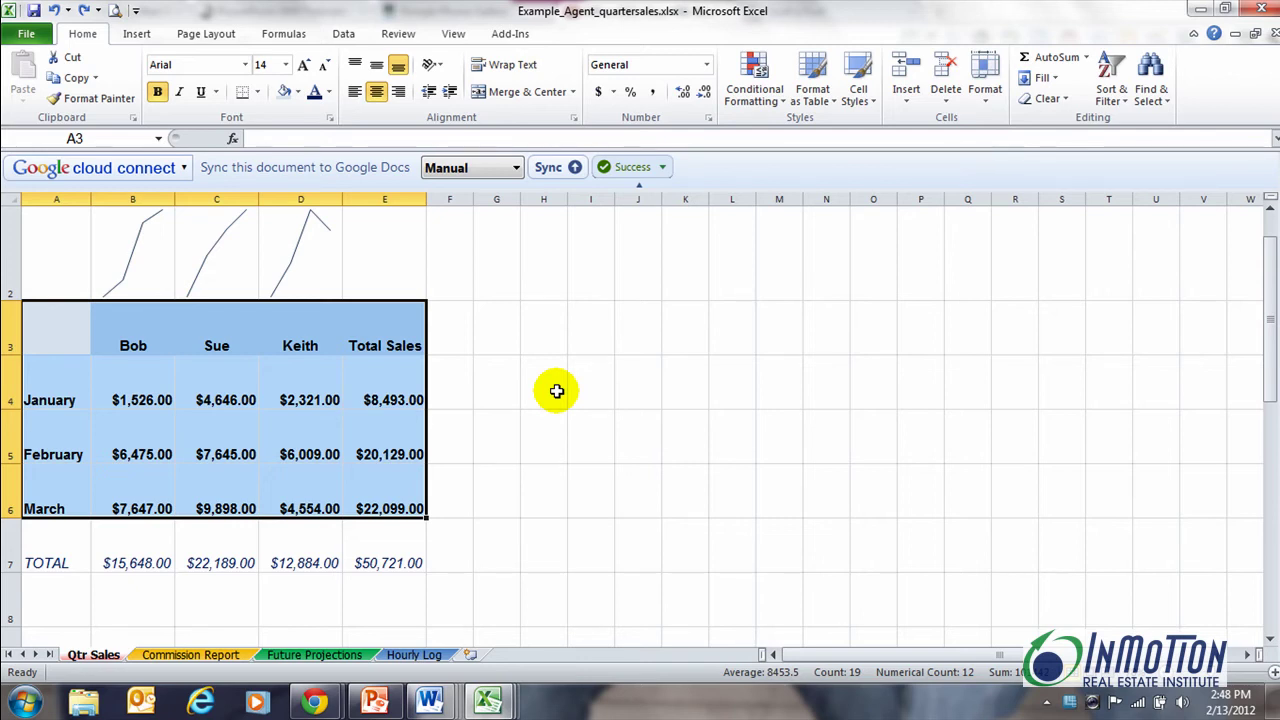
# - Create chart sheet Chart5 with F11 and make it a 3-D Clustered Column chart
pyautogui.press('F11')
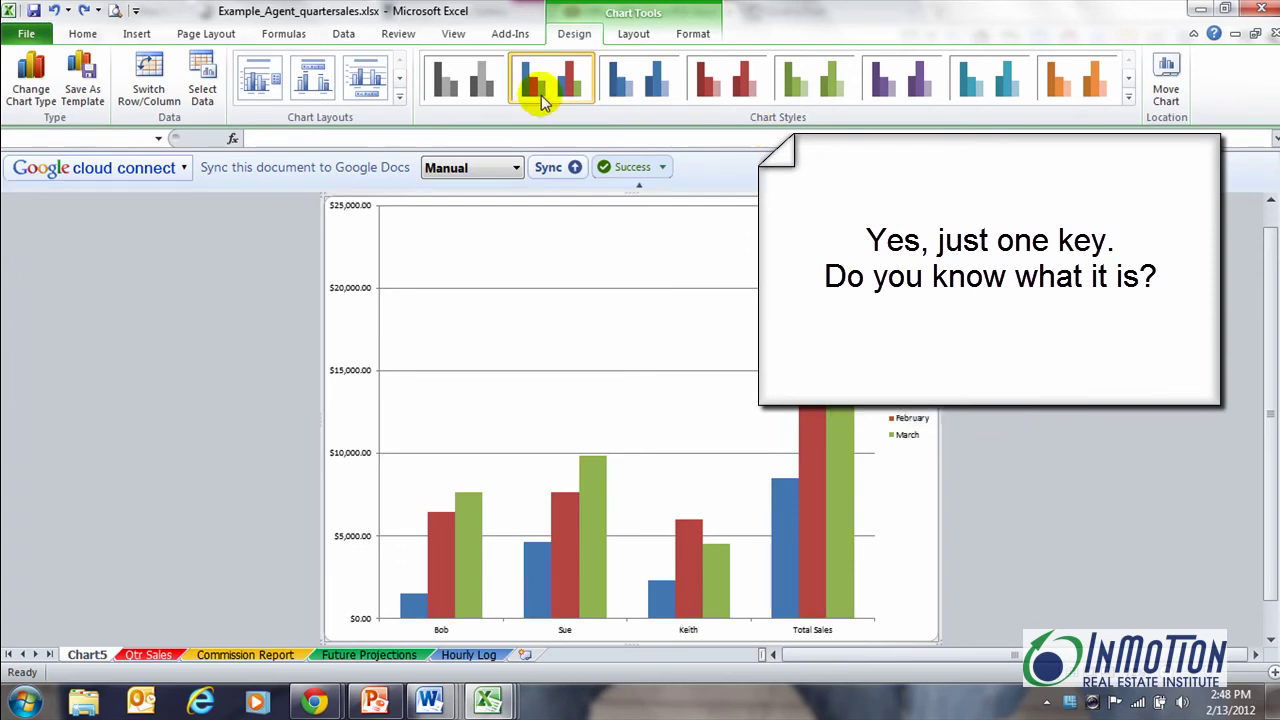
pyautogui.click(47, 104)
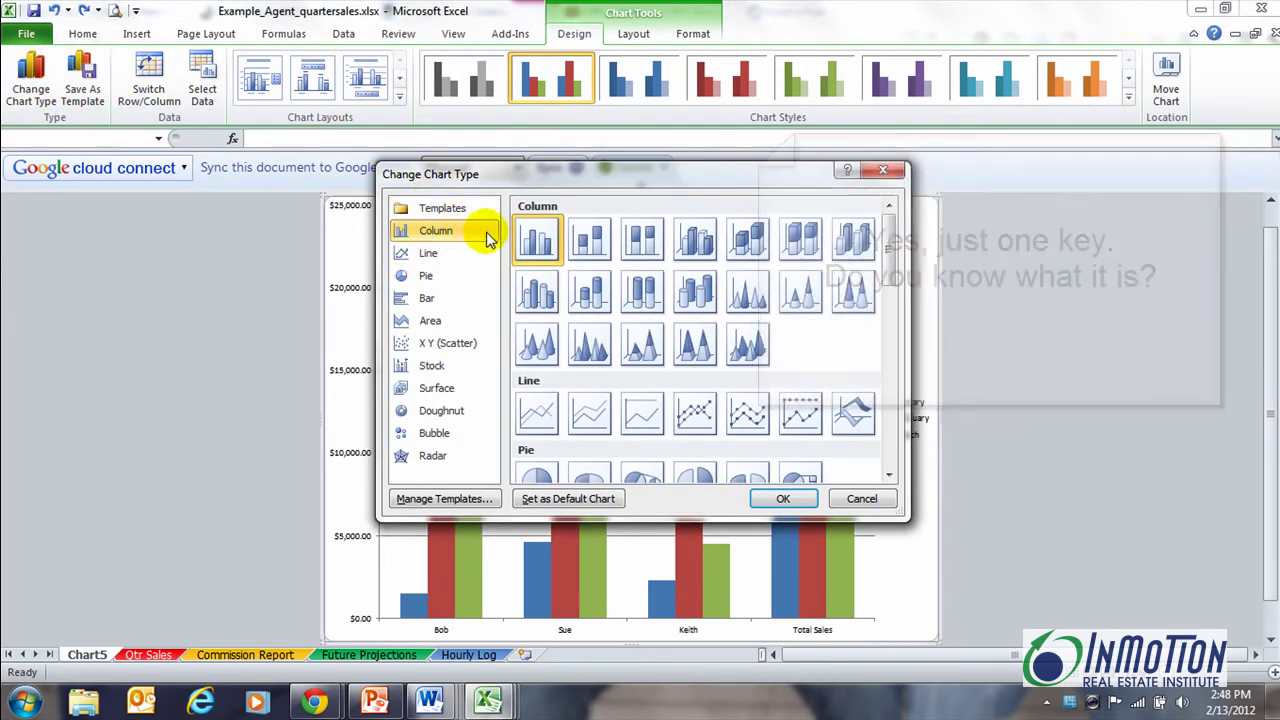
pyautogui.click(698, 246)
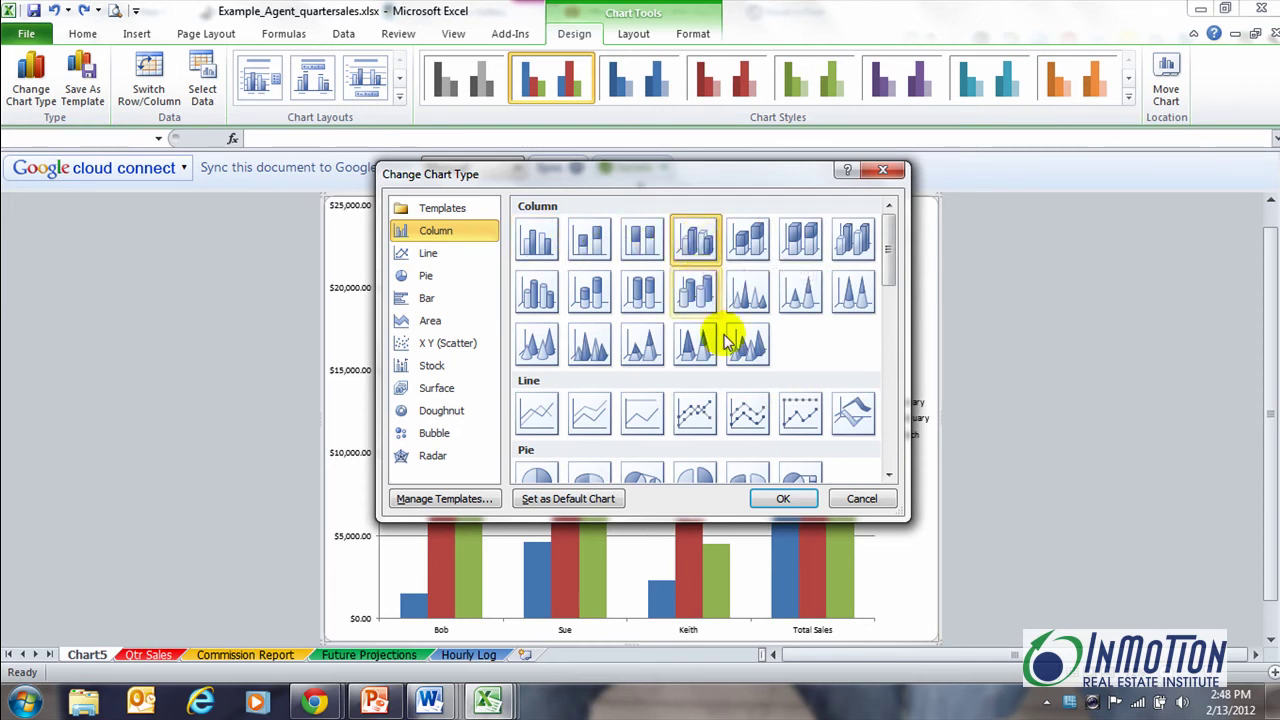
pyautogui.click(785, 505)
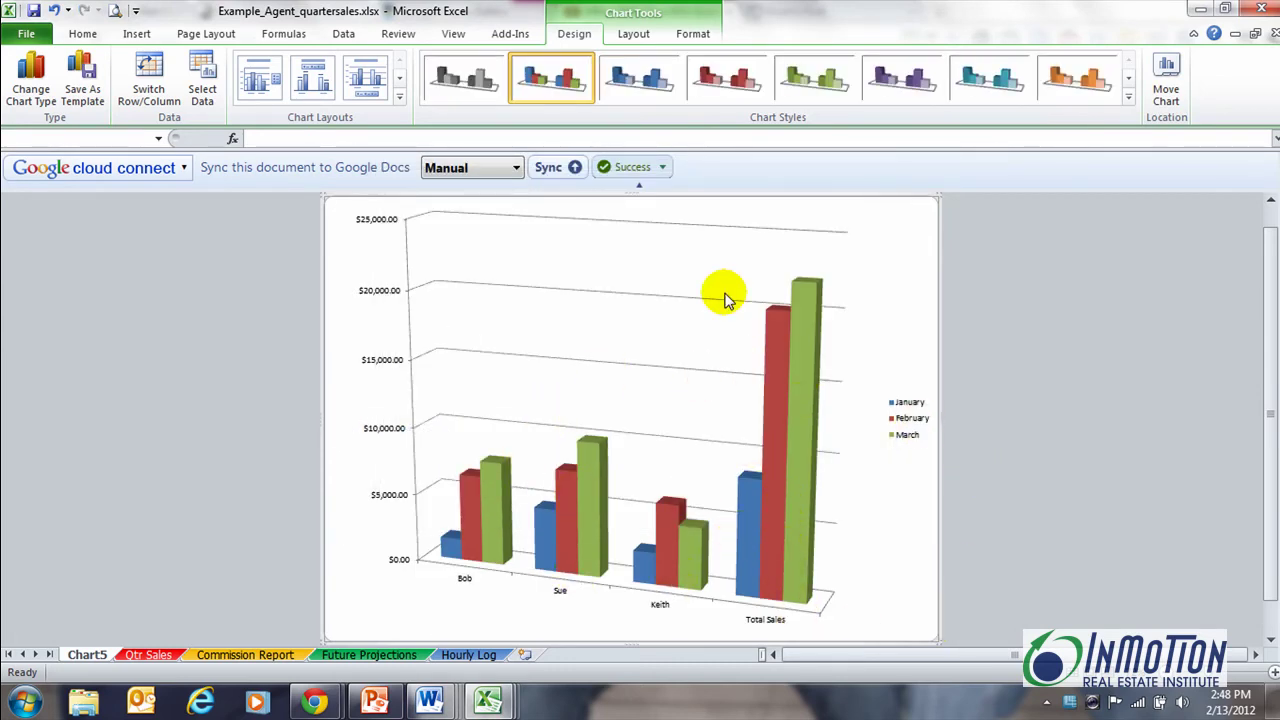
# - In Format Walls, try a gradient fill, then apply the fish fossil texture to the walls
pyautogui.rightClick(585, 308)
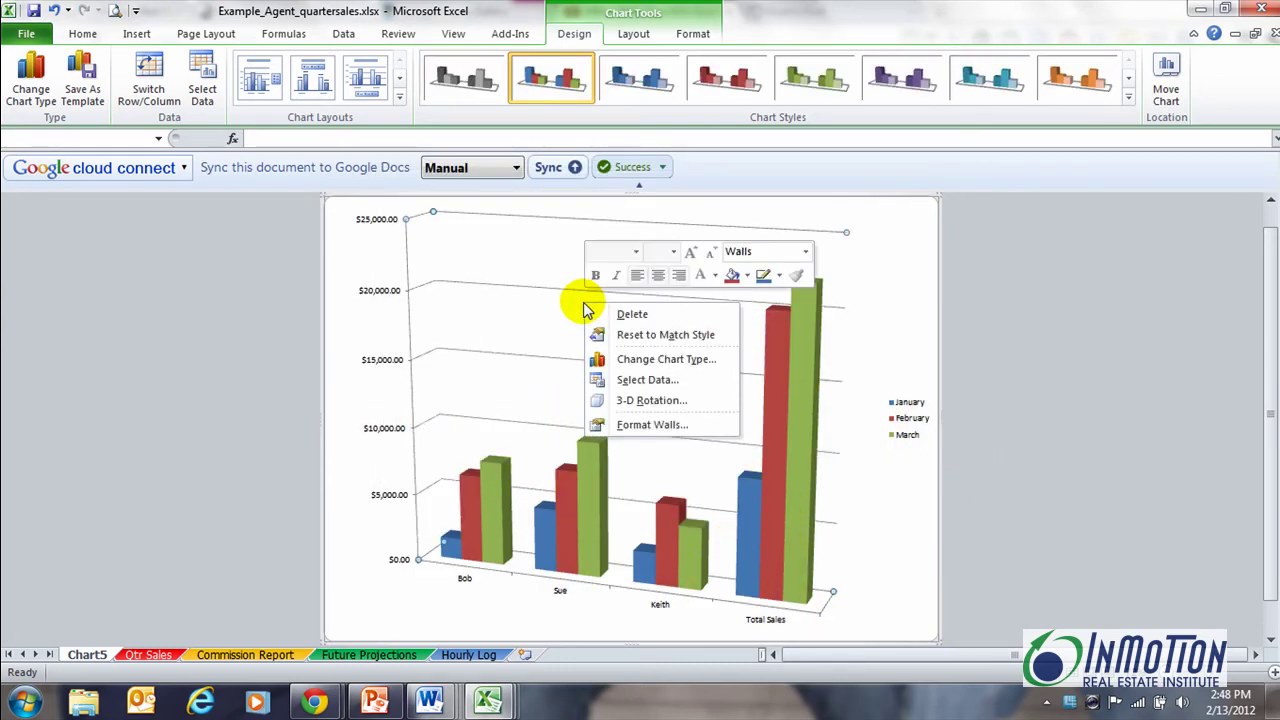
pyautogui.click(652, 425)
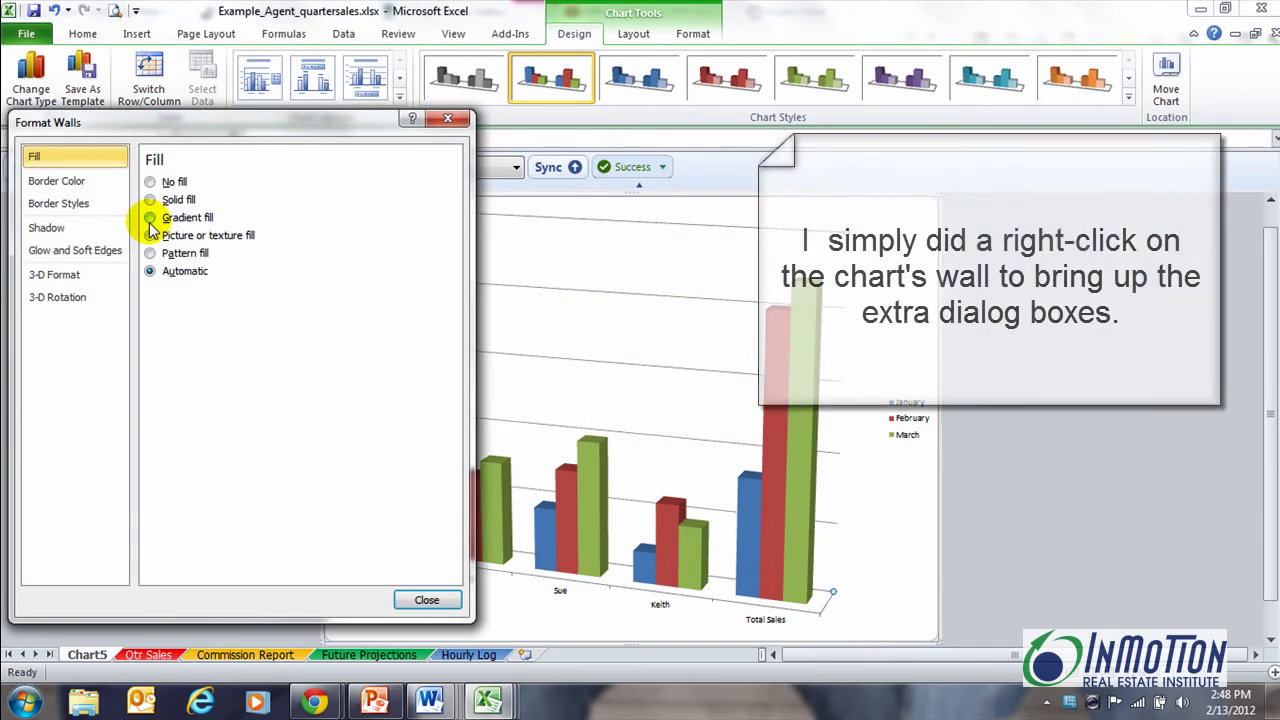
pyautogui.click(150, 217)
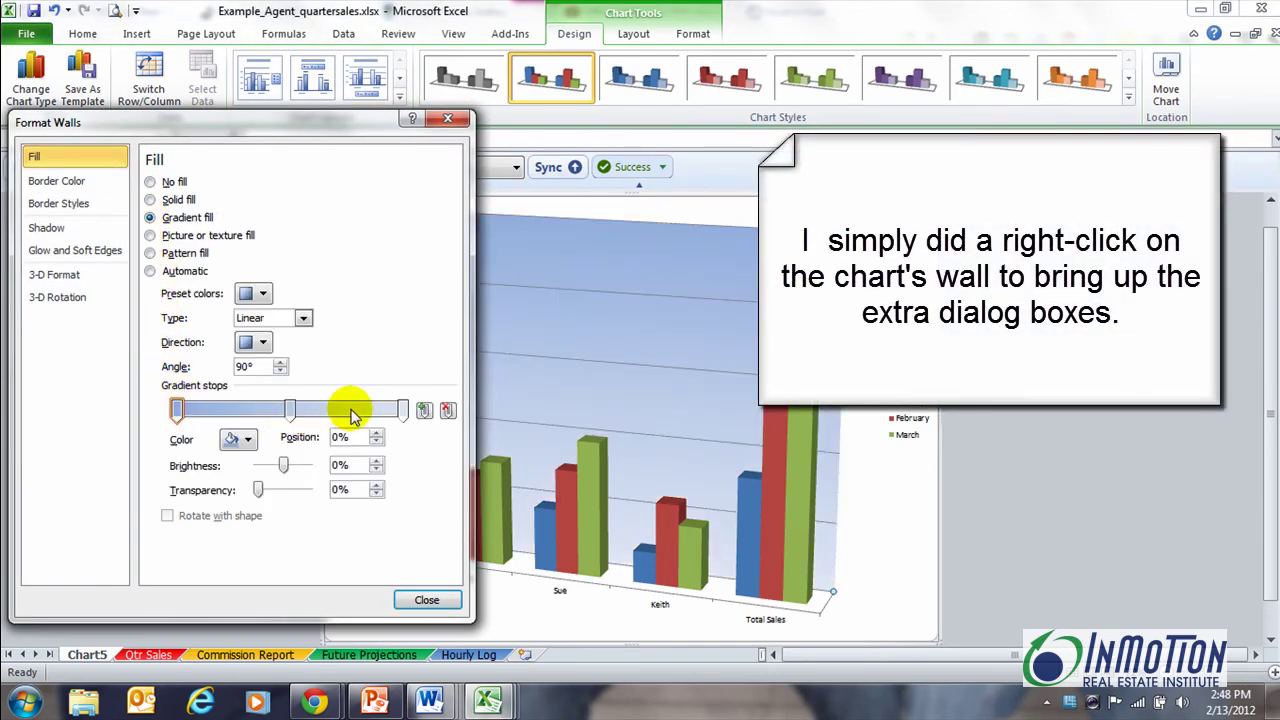
pyautogui.click(150, 236)
pyautogui.click(240, 294)
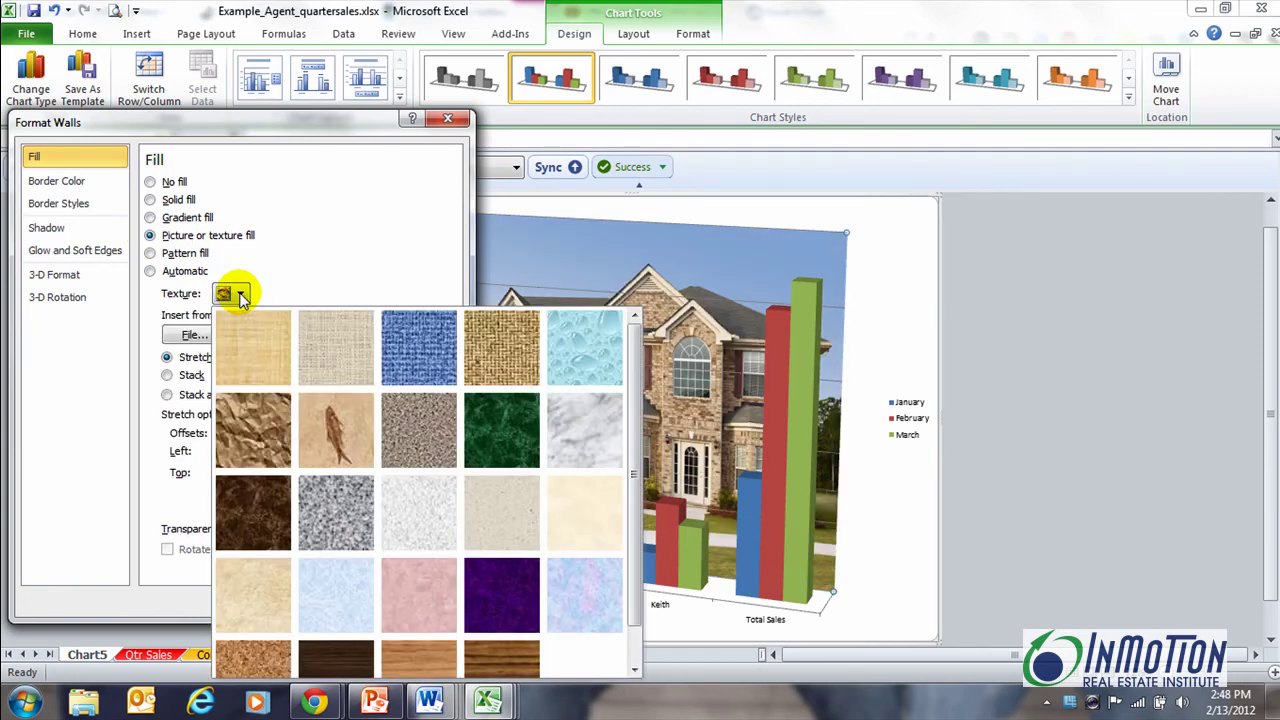
pyautogui.click(352, 440)
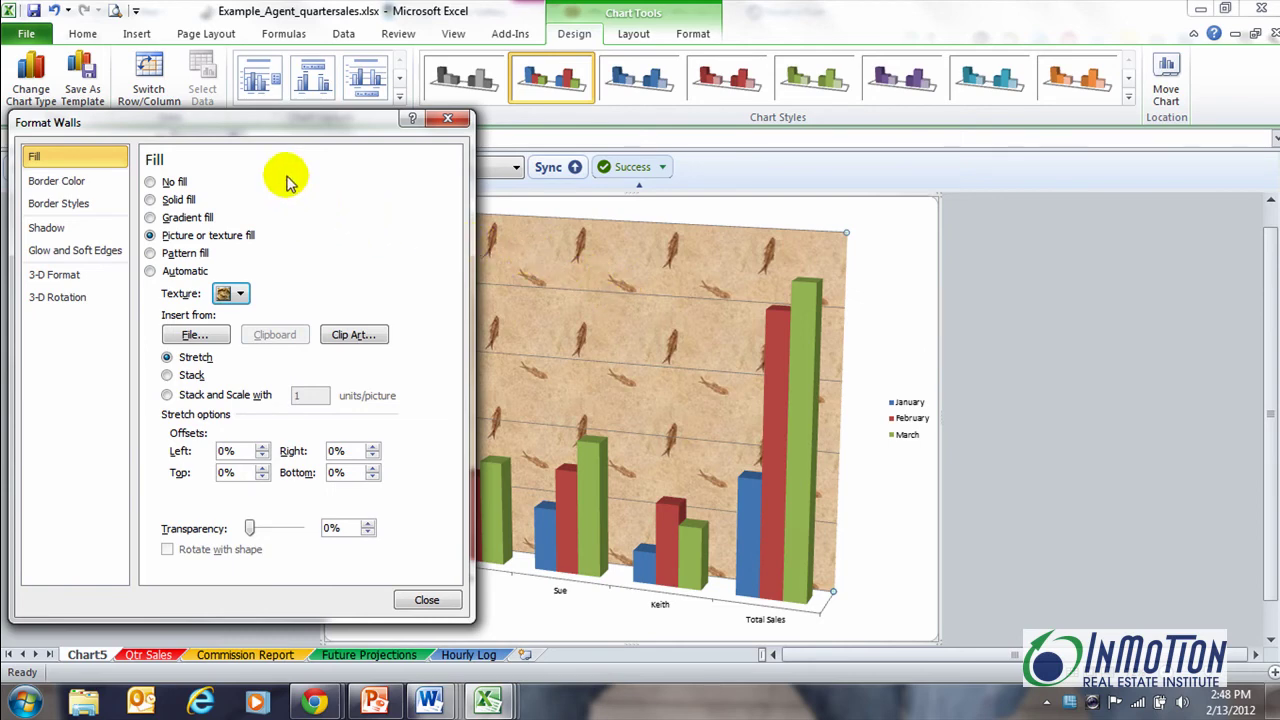
pyautogui.click(240, 294)
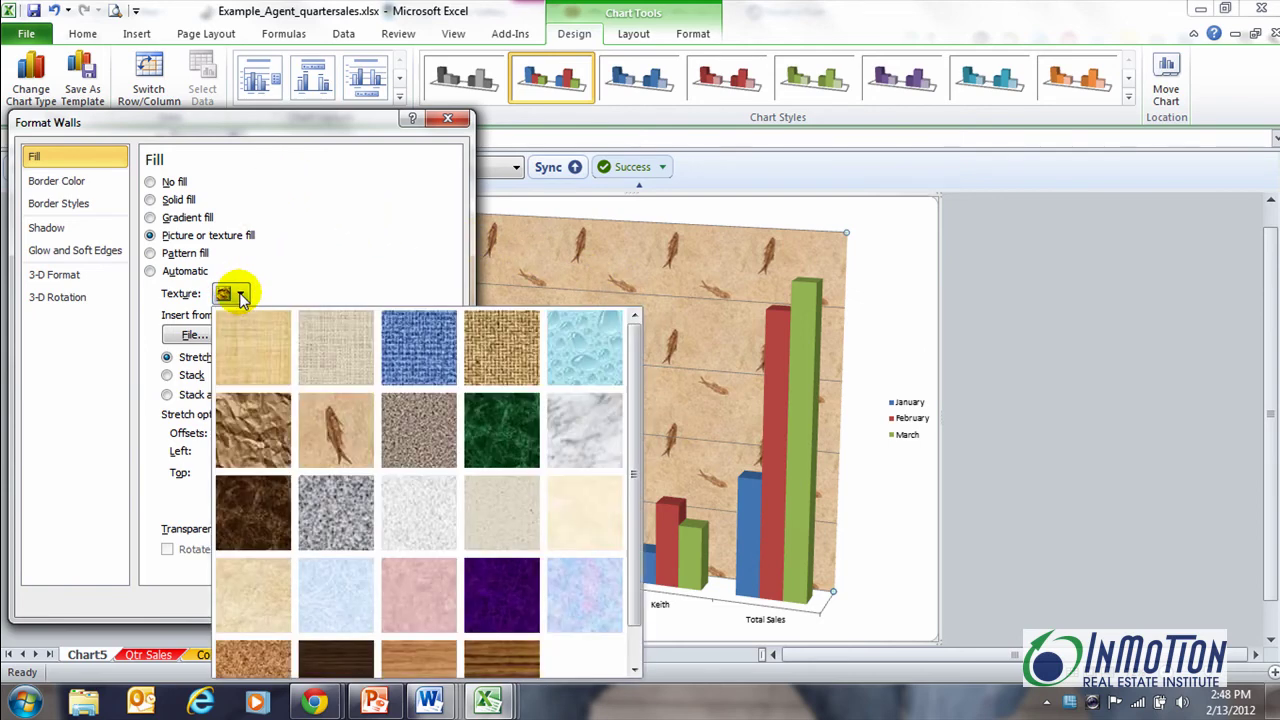
pyautogui.click(268, 272)
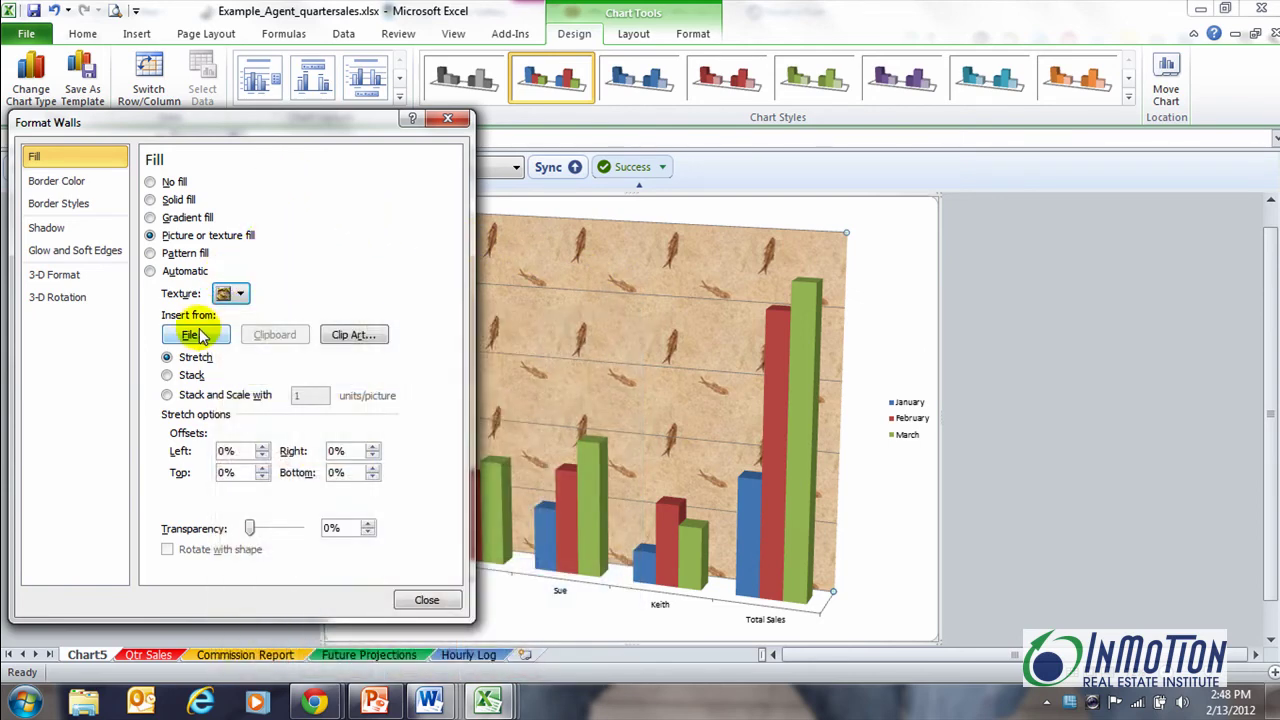
# - Replace the wall fill with the fha_condo picture from file and close the pane
pyautogui.click(197, 337)
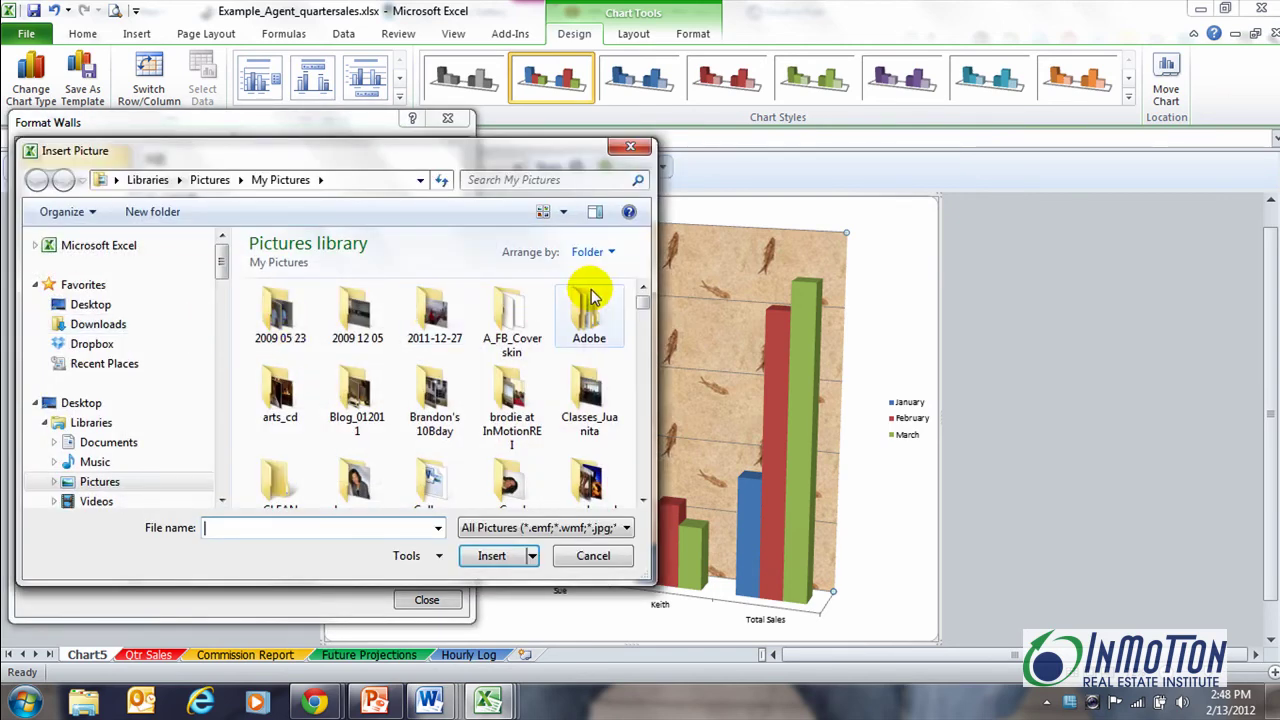
pyautogui.moveTo(647, 311); pyautogui.dragTo(643, 378)
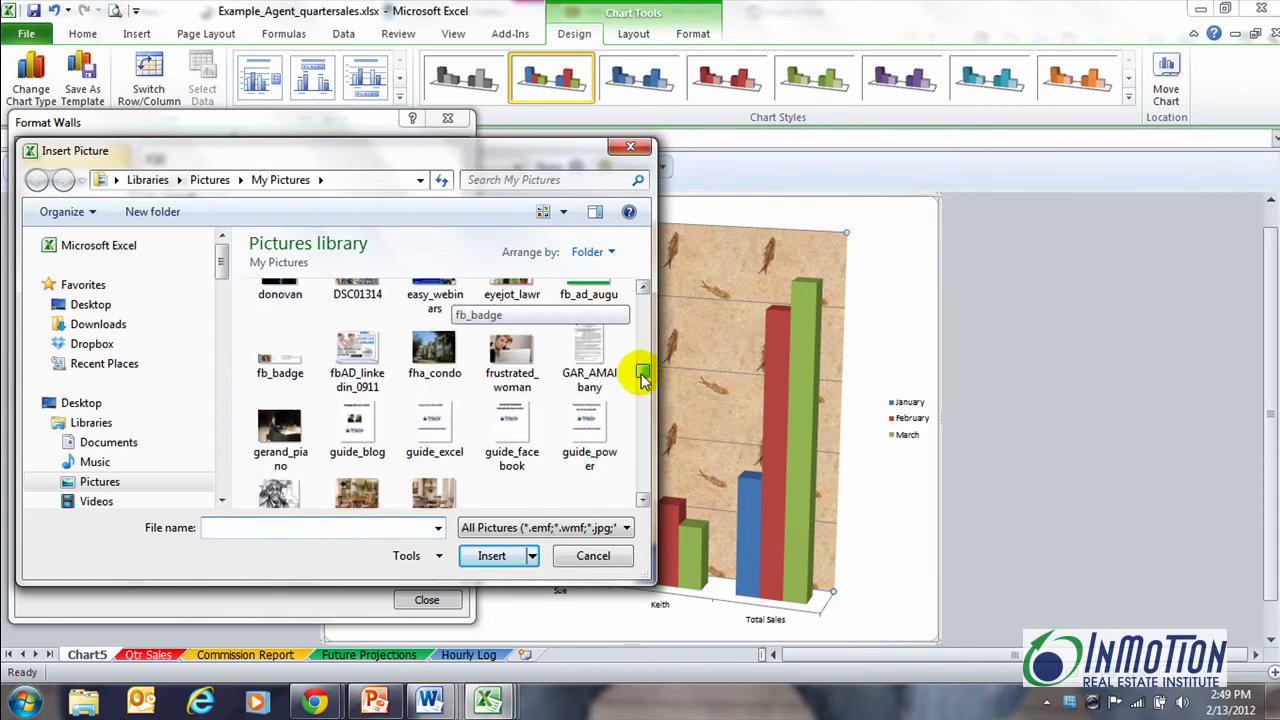
pyautogui.click(445, 367)
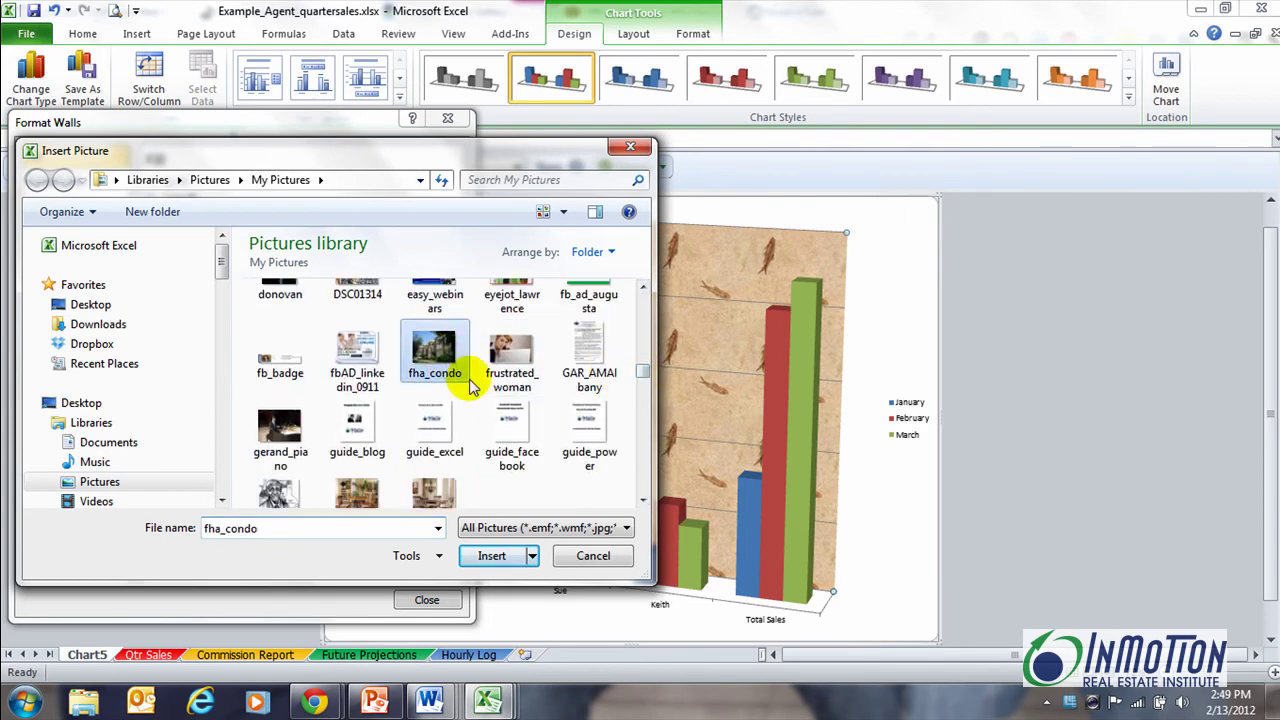
pyautogui.click(492, 558)
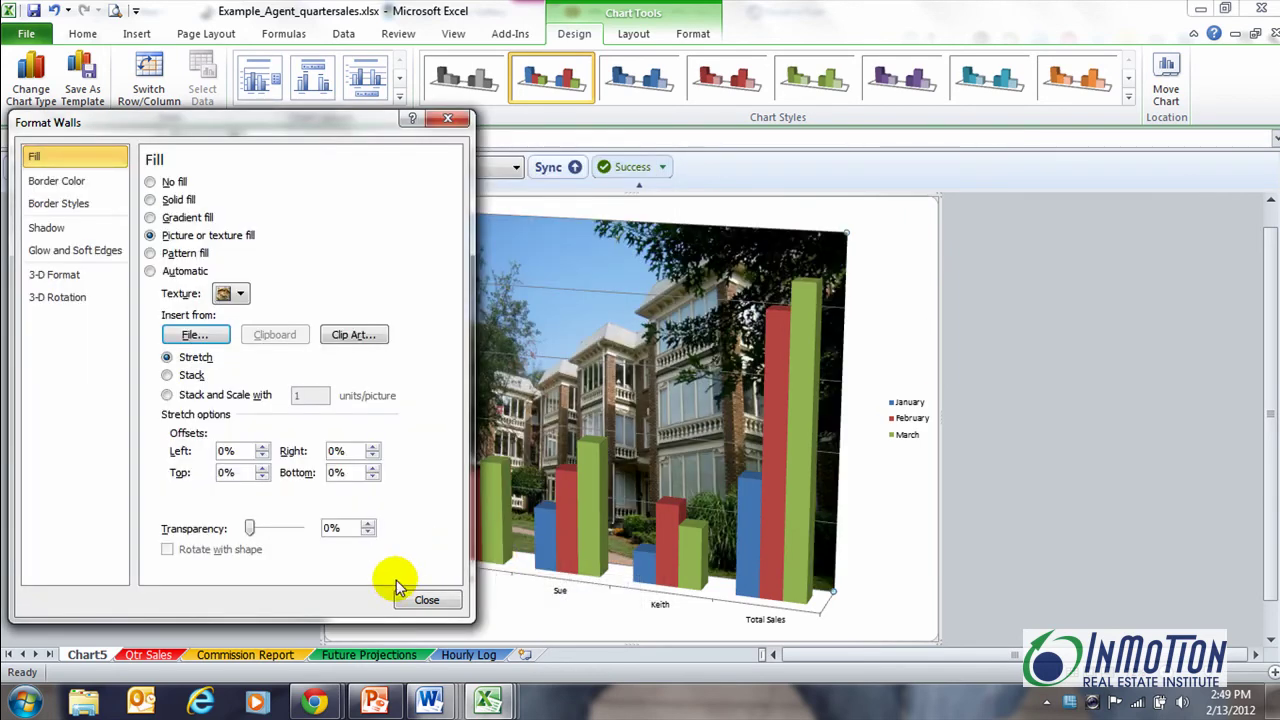
pyautogui.click(424, 601)
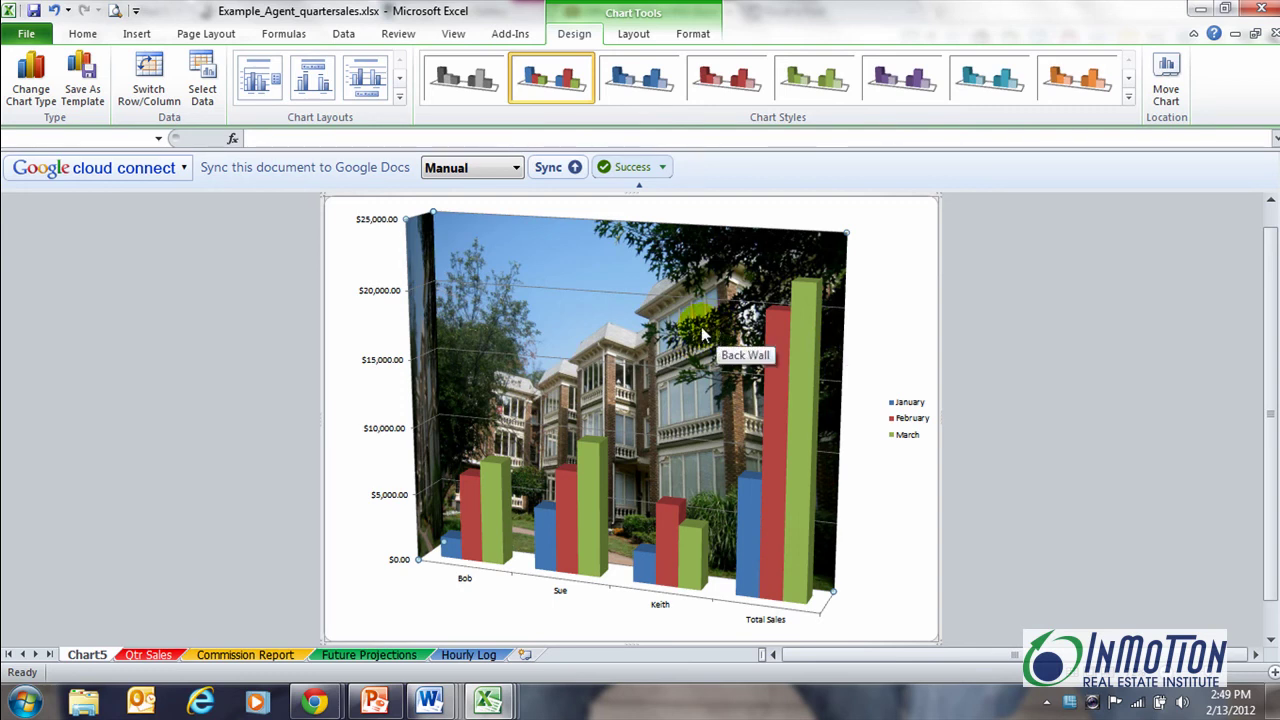
# - Undo the condo photo and fossil texture wall fills, then check Format Walls
pyautogui.hotkey('ctrl', 'z')
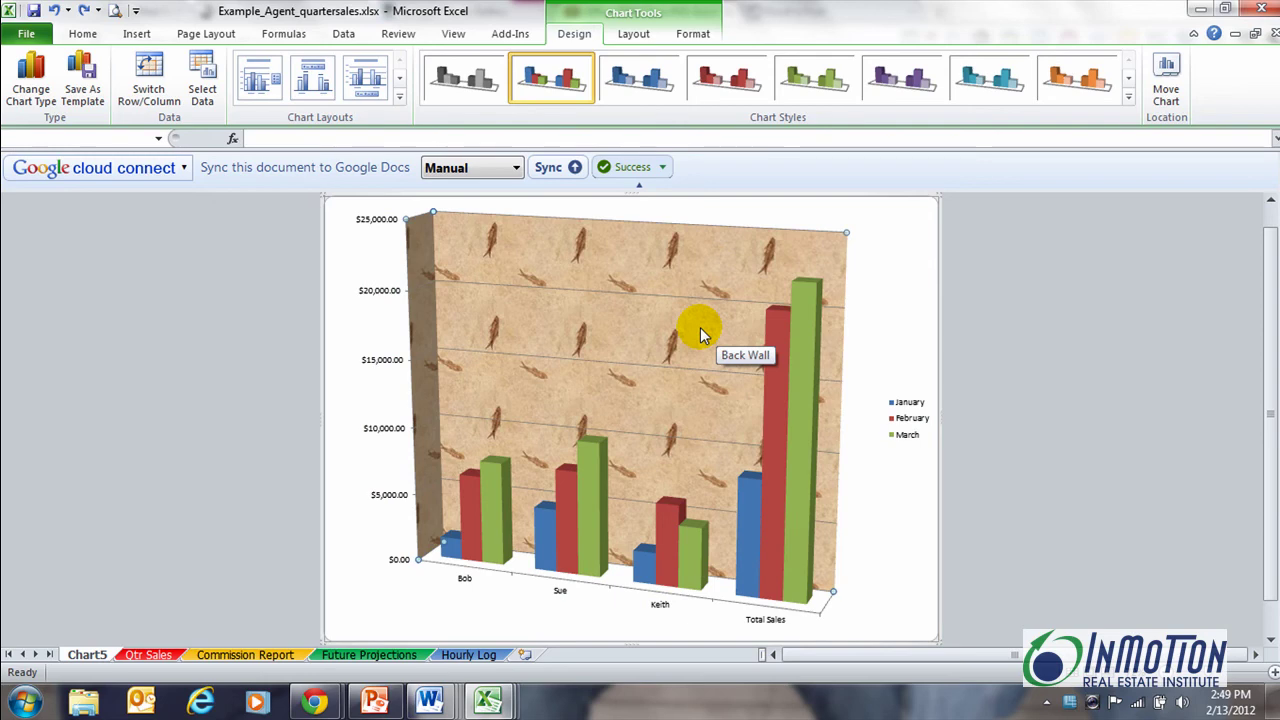
pyautogui.hotkey('ctrl', 'z')
pyautogui.rightClick(634, 342)
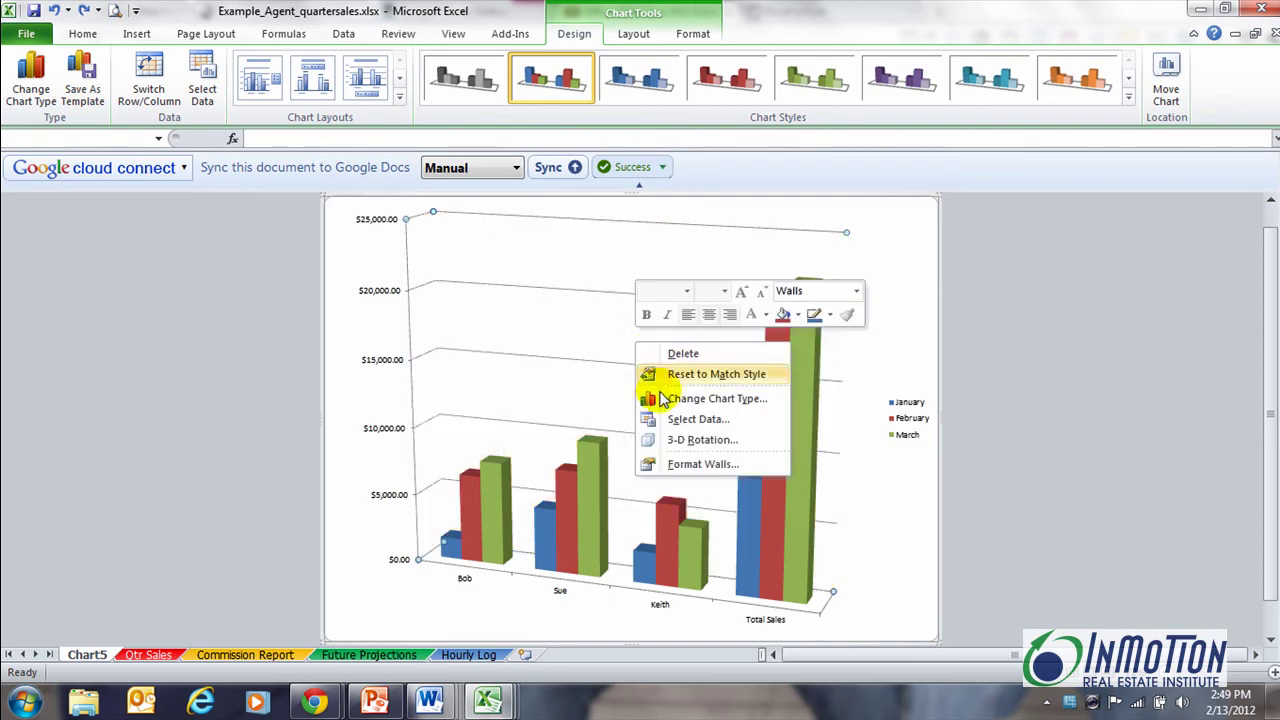
pyautogui.click(676, 468)
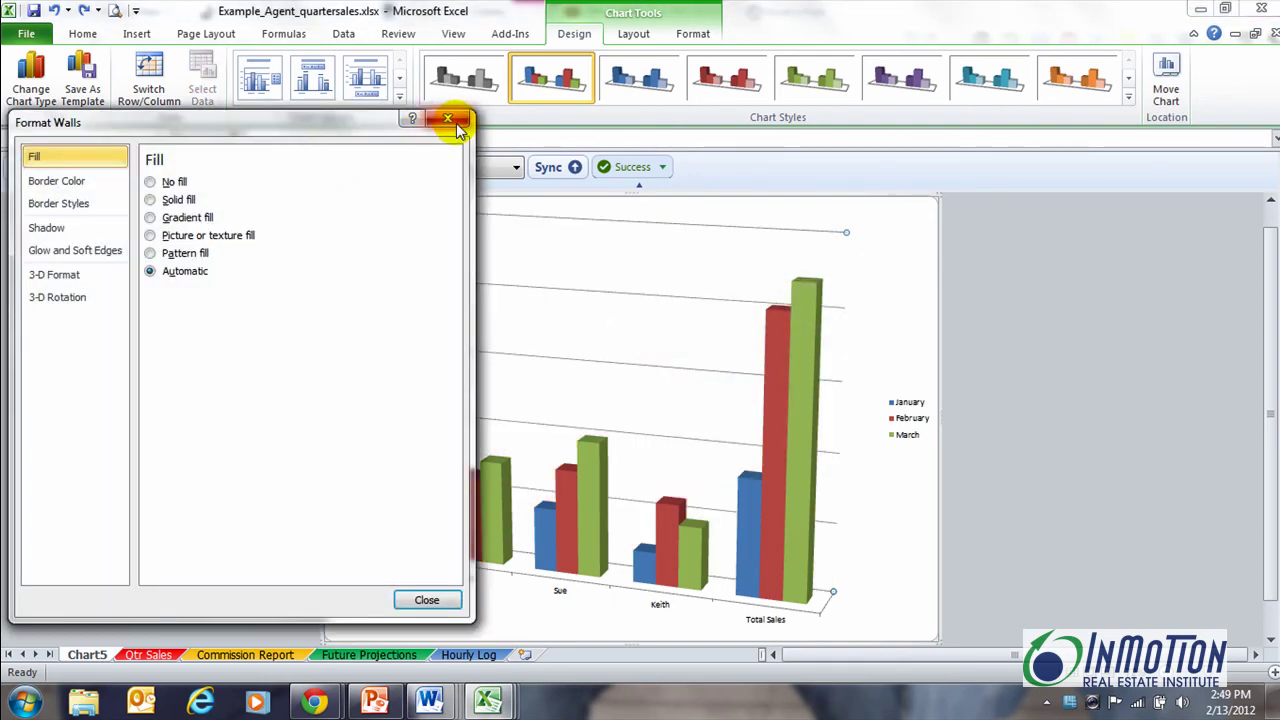
pyautogui.click(455, 128)
# - Set Chart5's 3-D Rotation to X 40° and Y 20° from the chart walls menu
pyautogui.rightClick(594, 319)
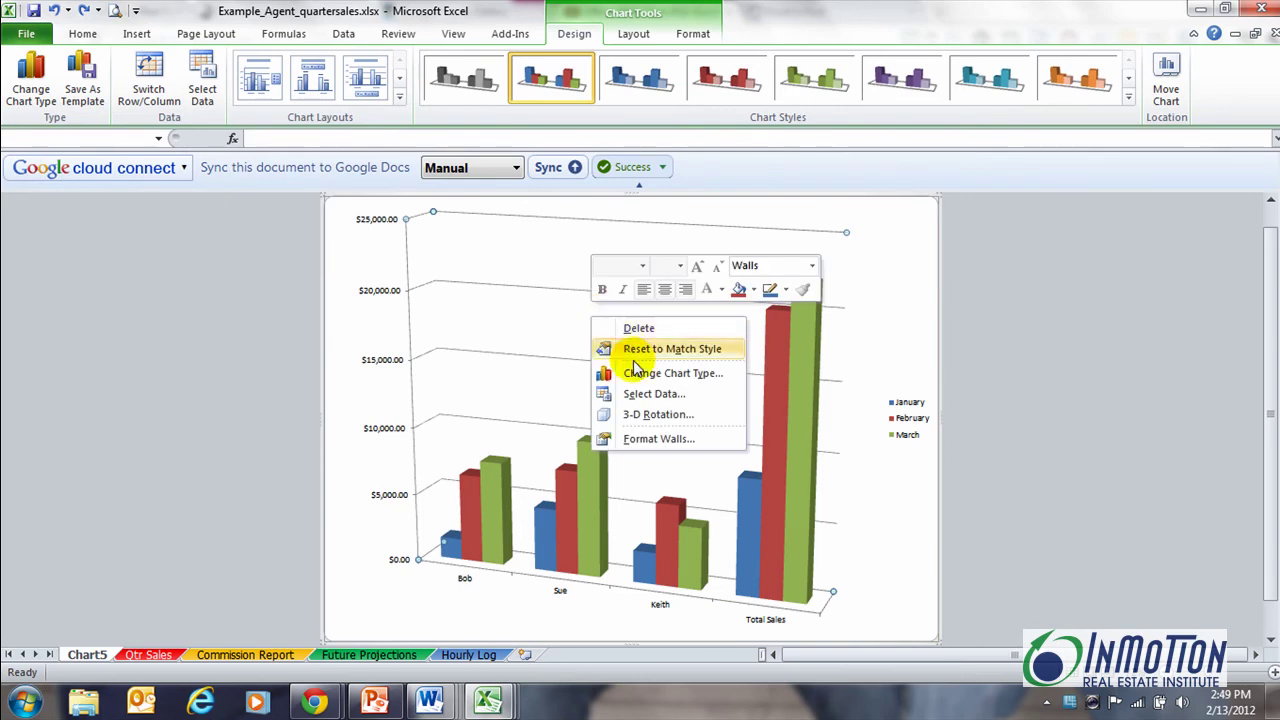
pyautogui.click(650, 418)
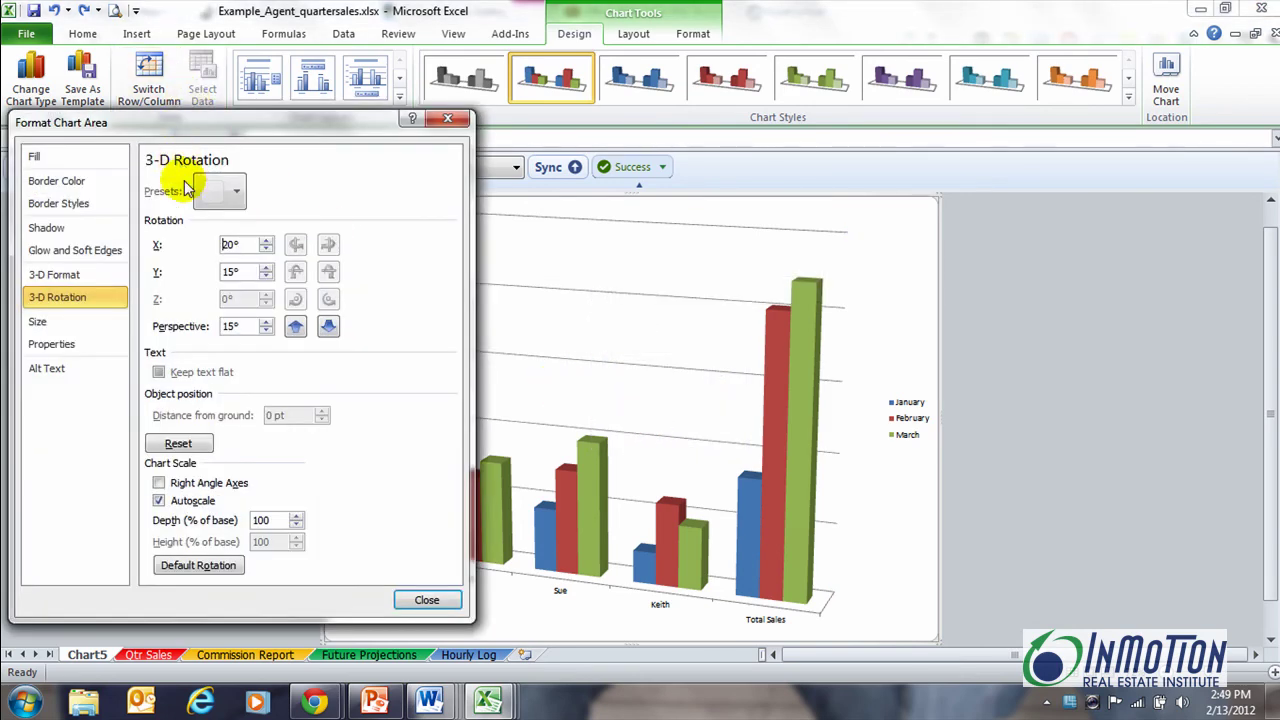
pyautogui.click(268, 255)
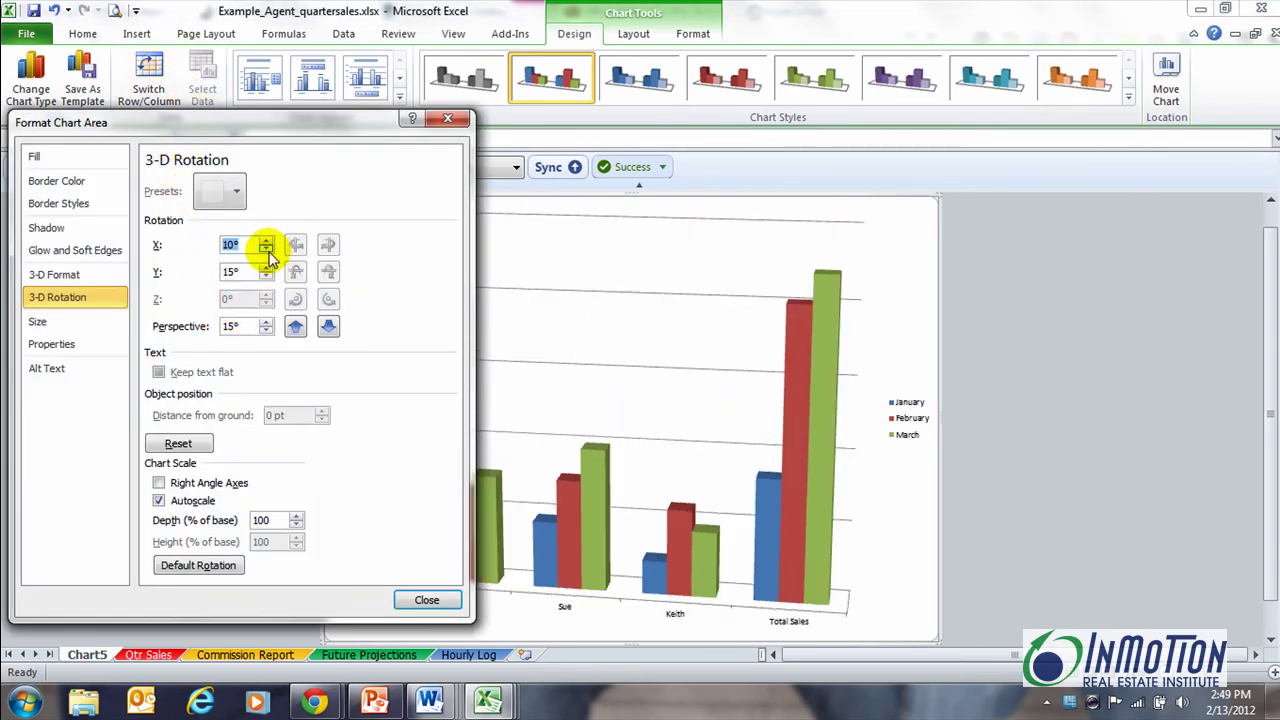
pyautogui.click(266, 244)
pyautogui.click(266, 244)
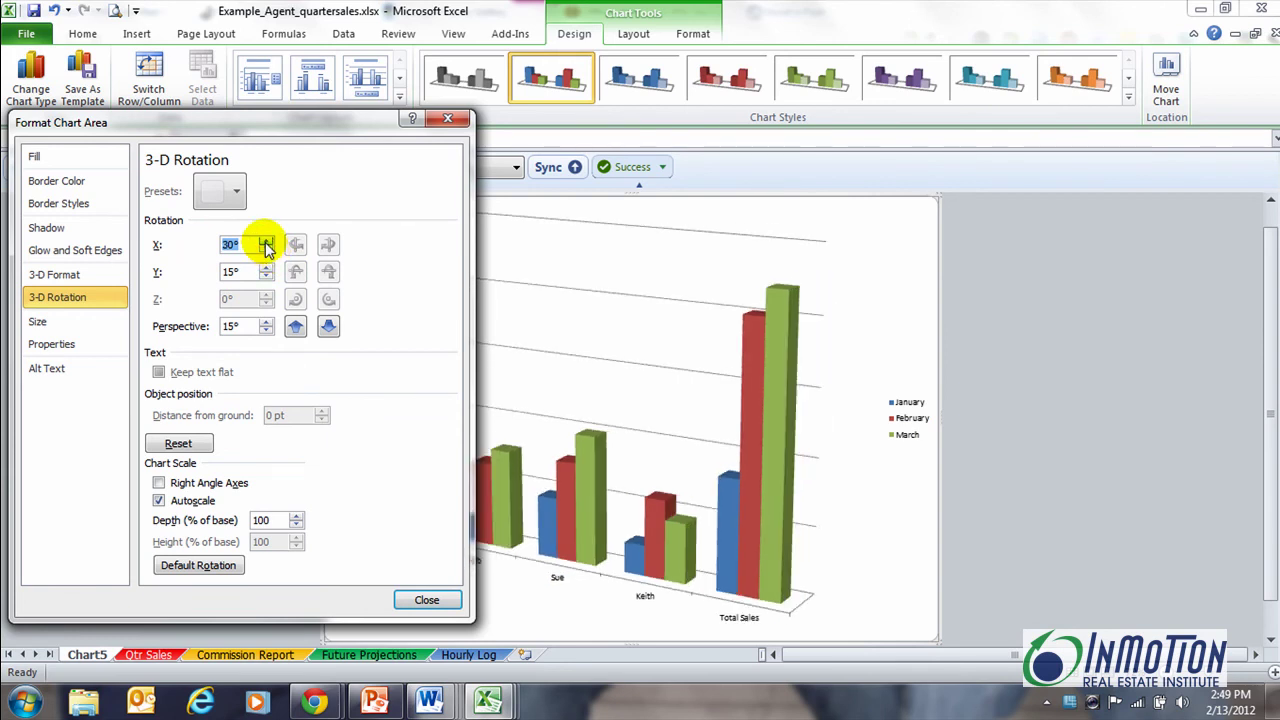
pyautogui.click(266, 244)
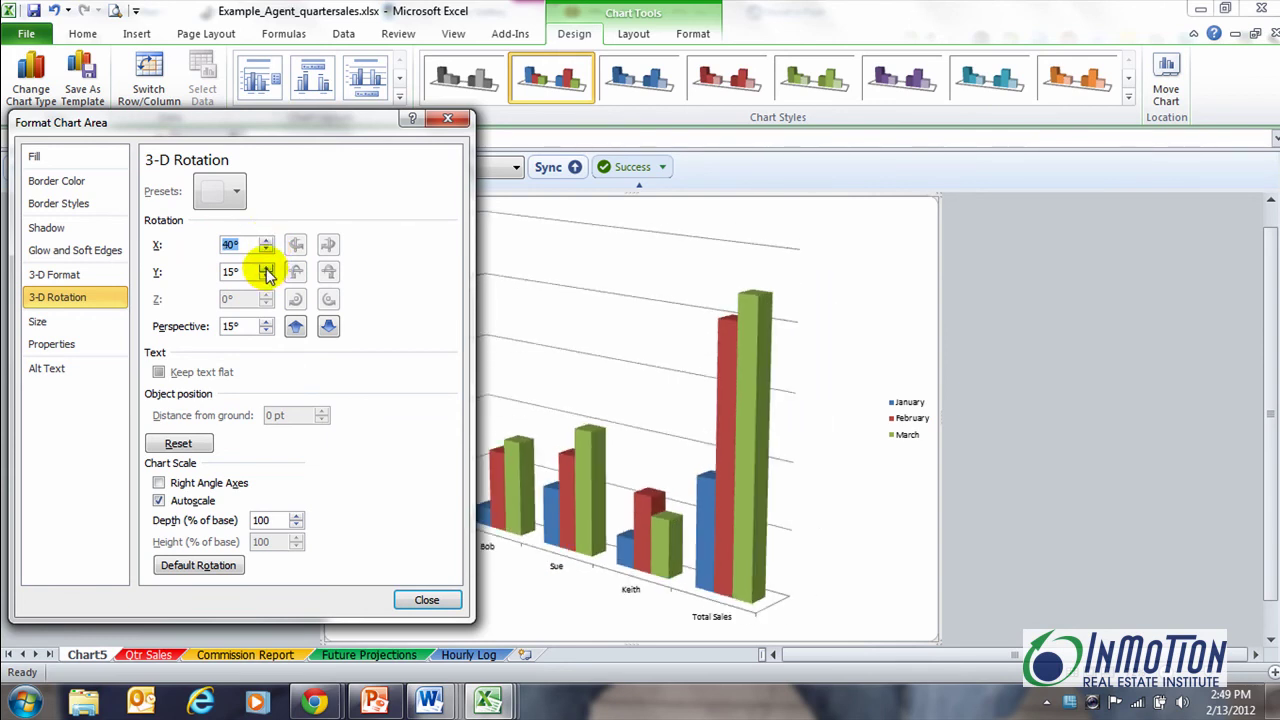
pyautogui.click(266, 268)
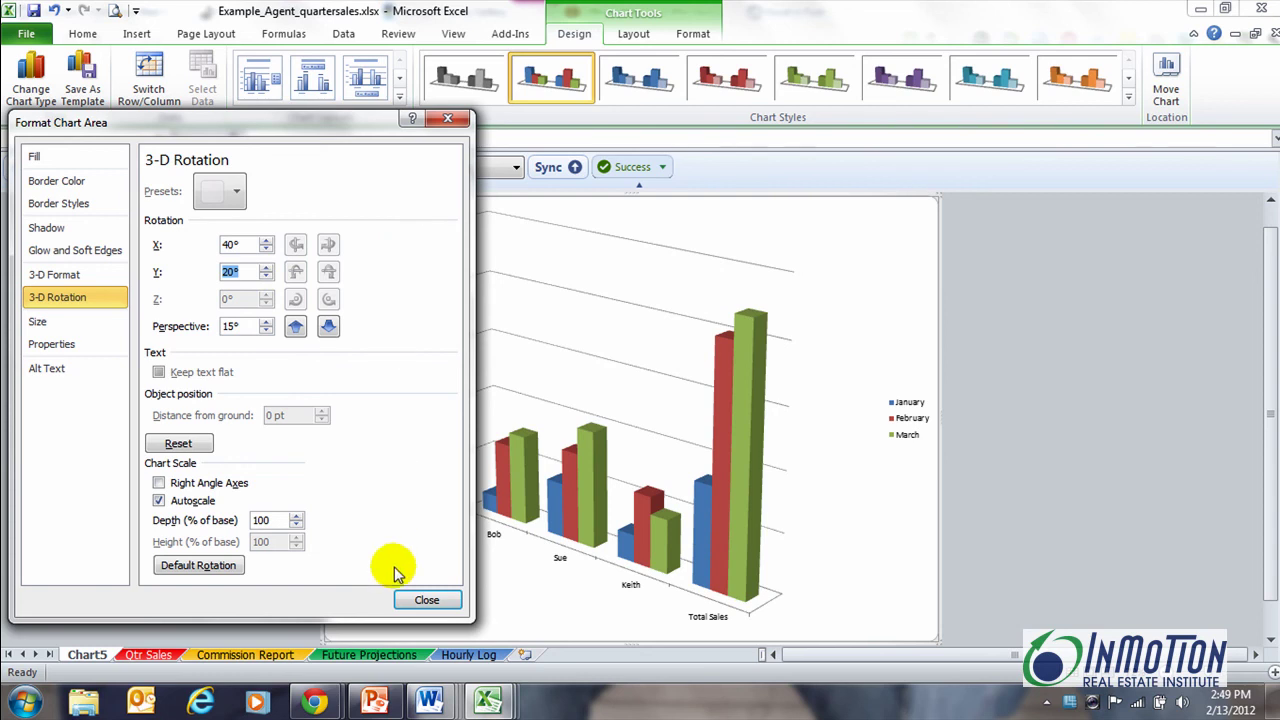
pyautogui.click(420, 606)
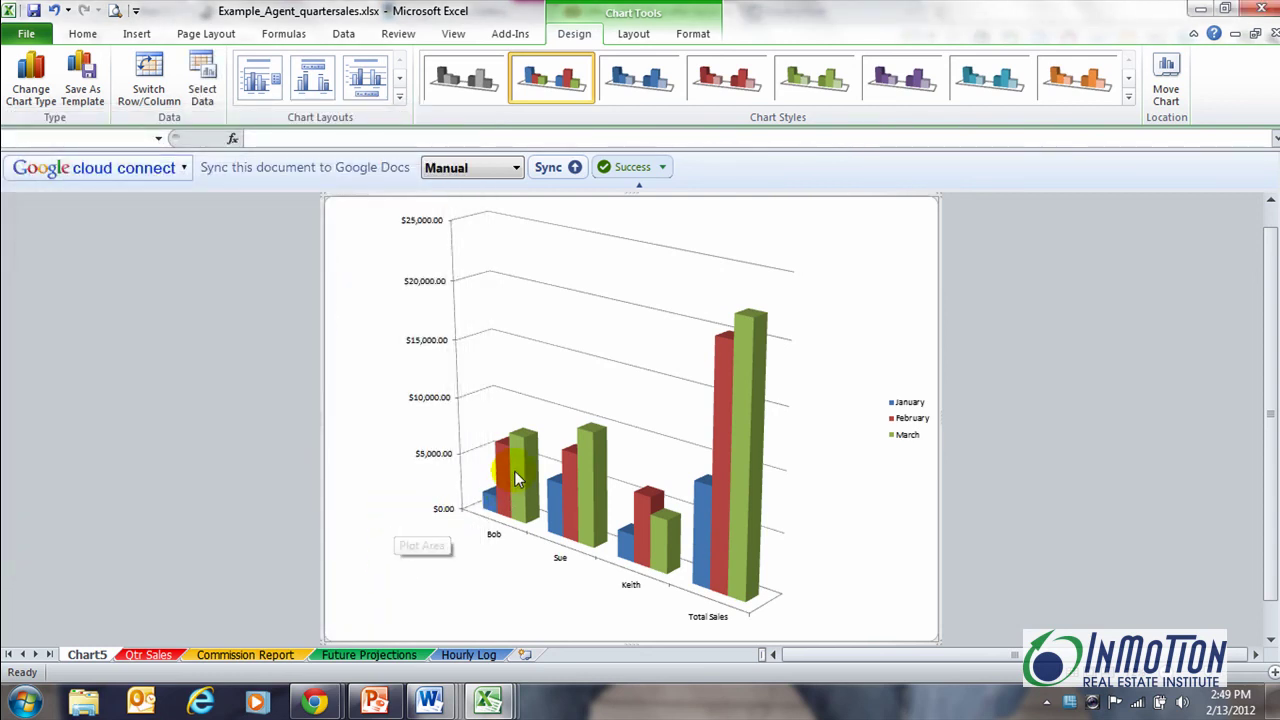
pyautogui.click(158, 655)
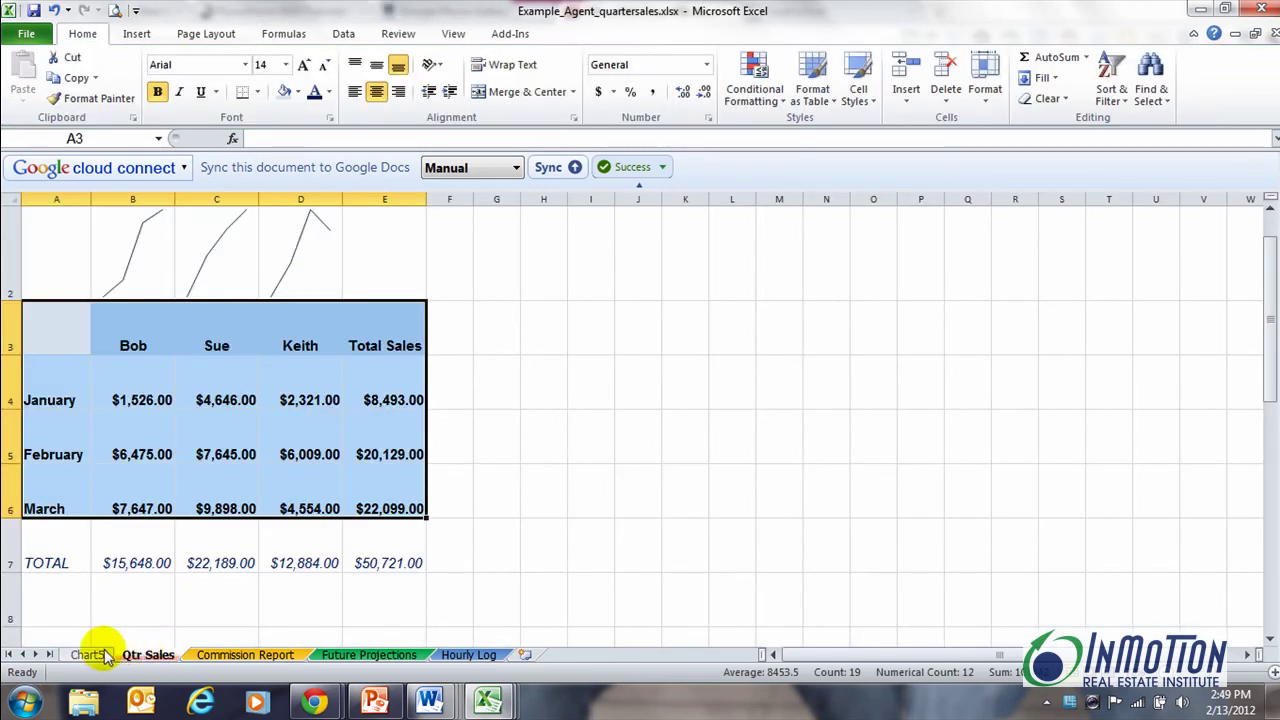
pyautogui.click(100, 655)
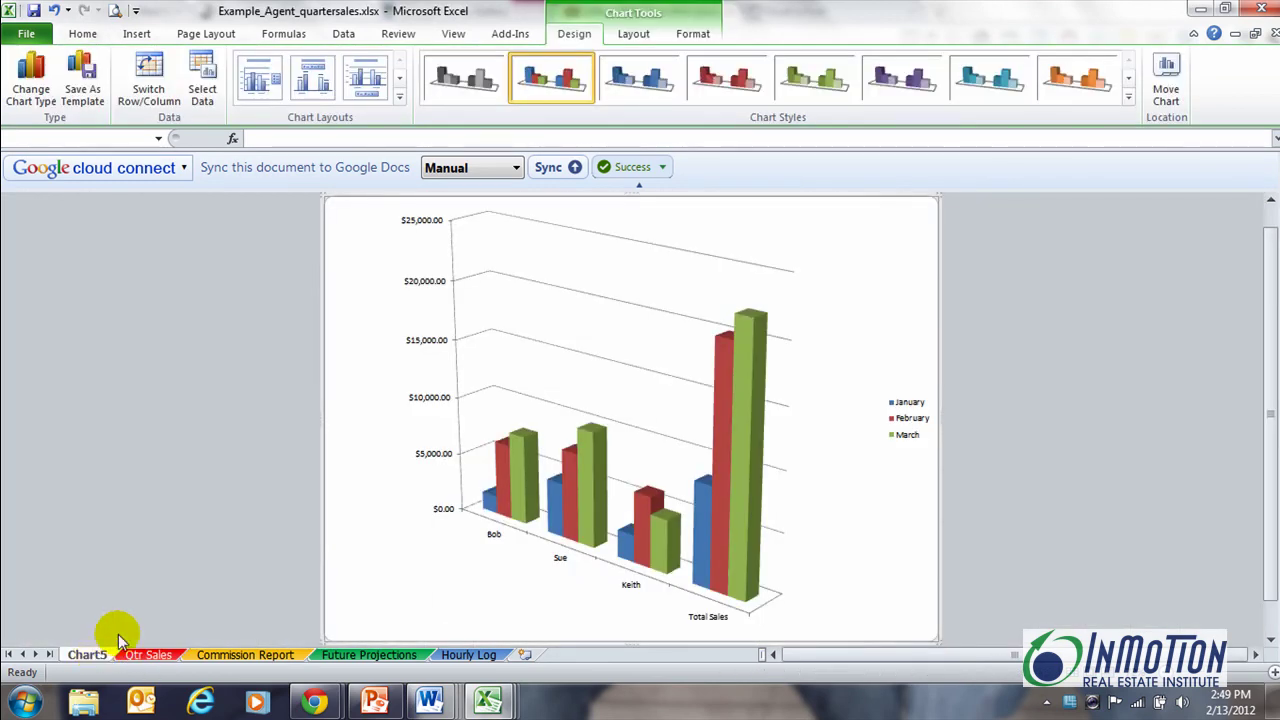
pyautogui.moveTo(602, 494)
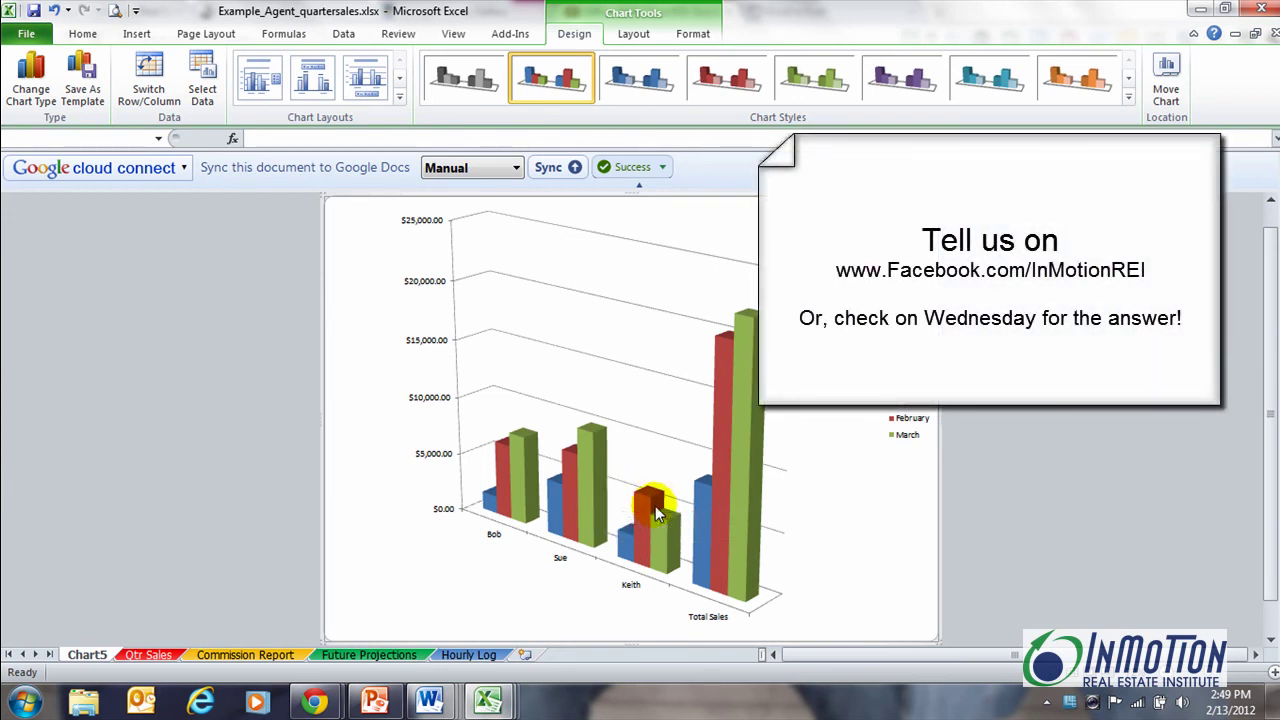
pyautogui.moveTo(657, 506)
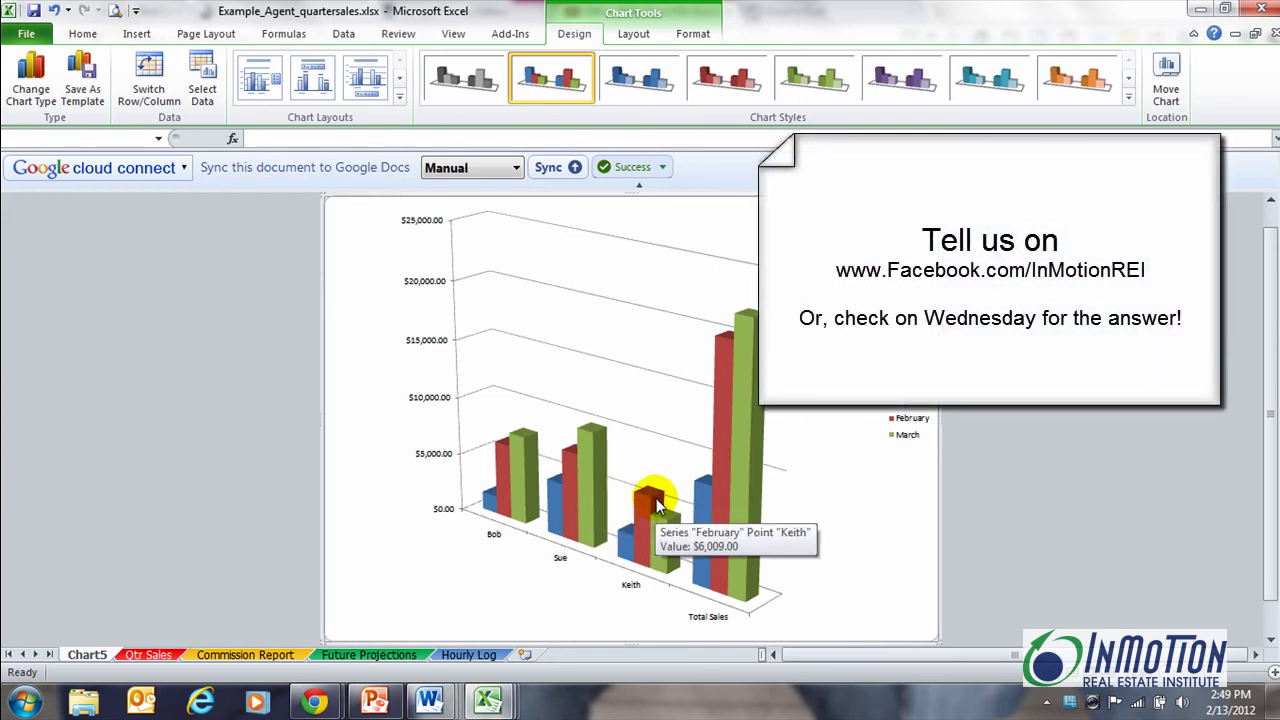